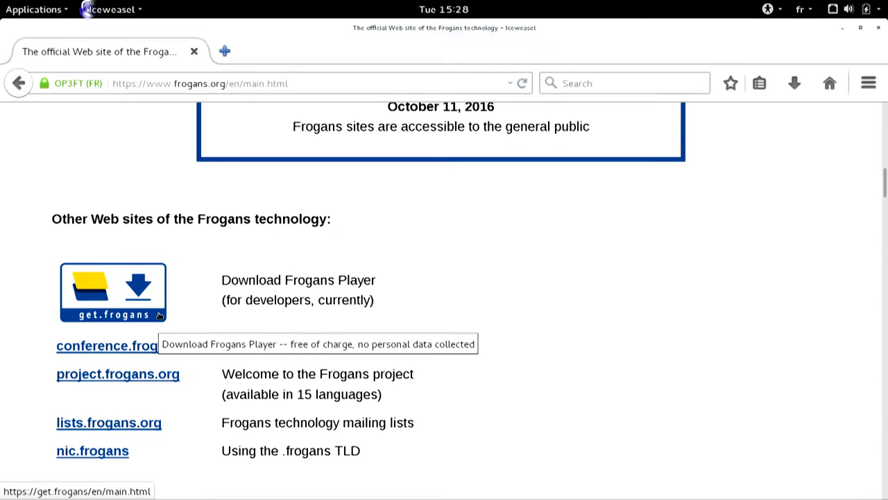
Step: Open the Linux version page of Frogans Player for Developers (alpha) from the get.frogans download site
click(159, 316)
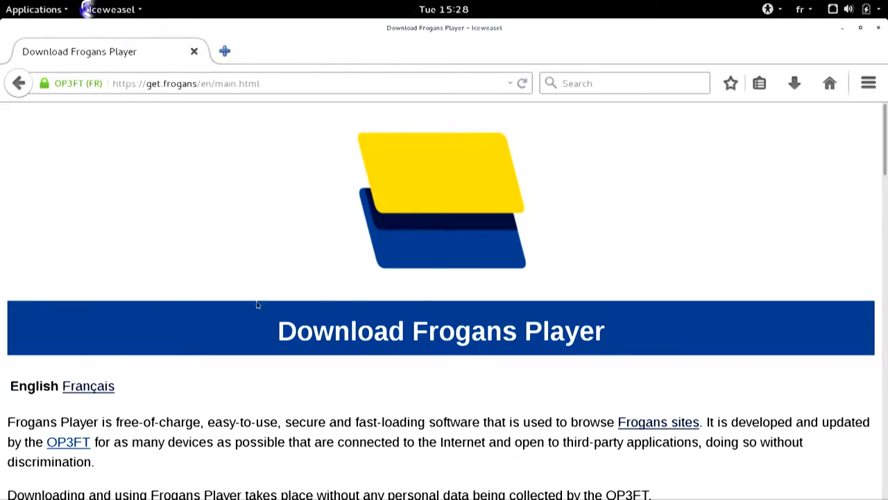
scroll(613, 226, down, 9)
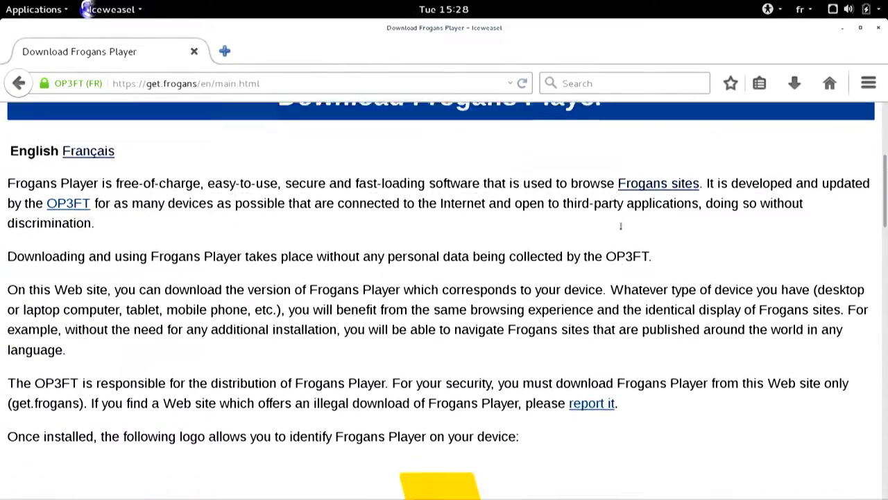
scroll(614, 226, down, 9)
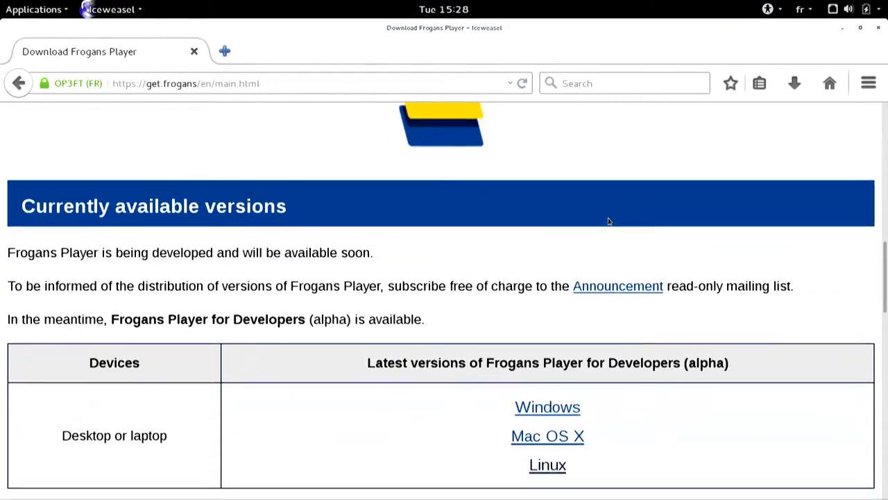
scroll(608, 221, down, 3)
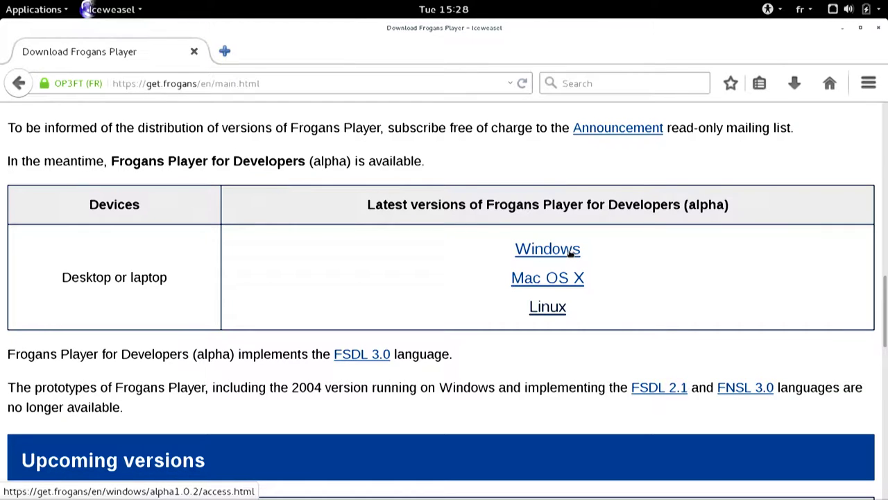
click(556, 311)
Step: Download the 64-bit 7z archive FrogansPlayer4Dev-noinstall-alpha1.0.2-linux64.7z and save the file
scroll(693, 254, down, 2)
scroll(693, 255, down, 2)
scroll(682, 257, down, 1)
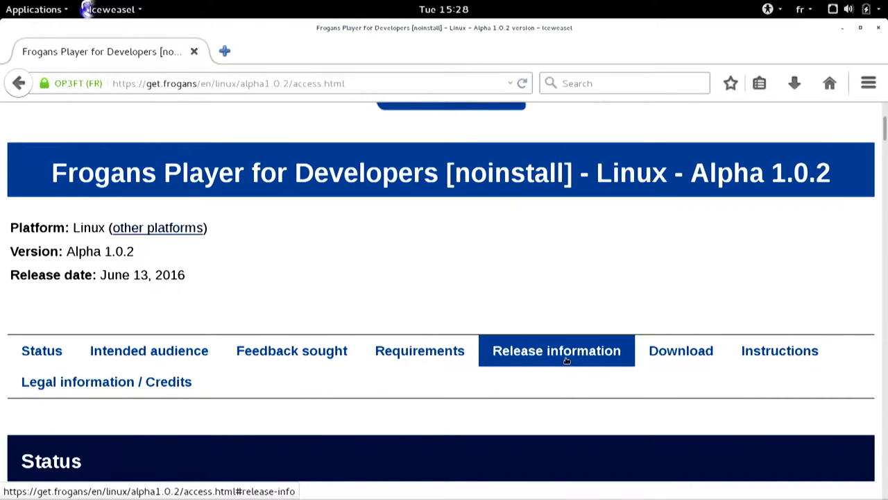
click(667, 352)
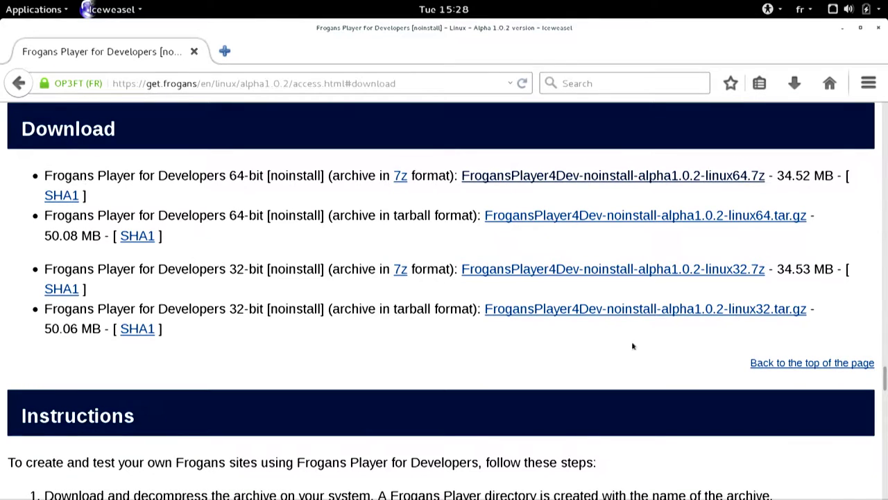
click(630, 176)
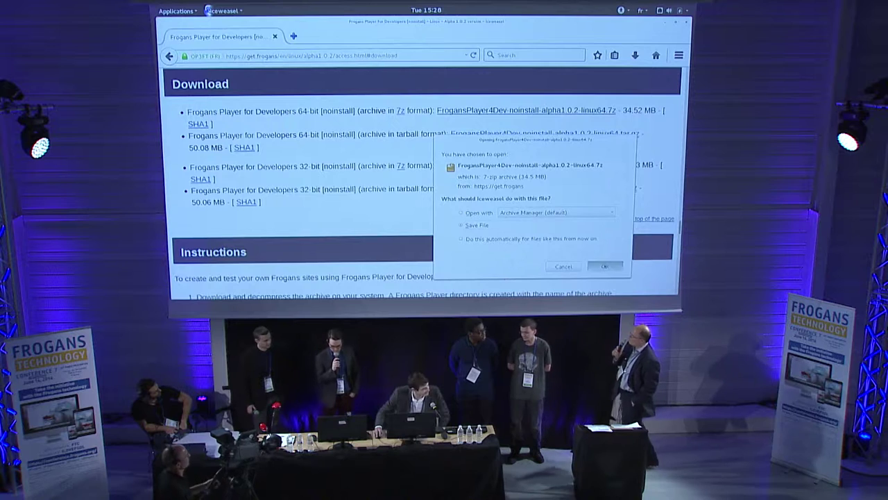
click(756, 447)
Step: Show the downloaded archive in its Downloads folder in the file manager
click(635, 56)
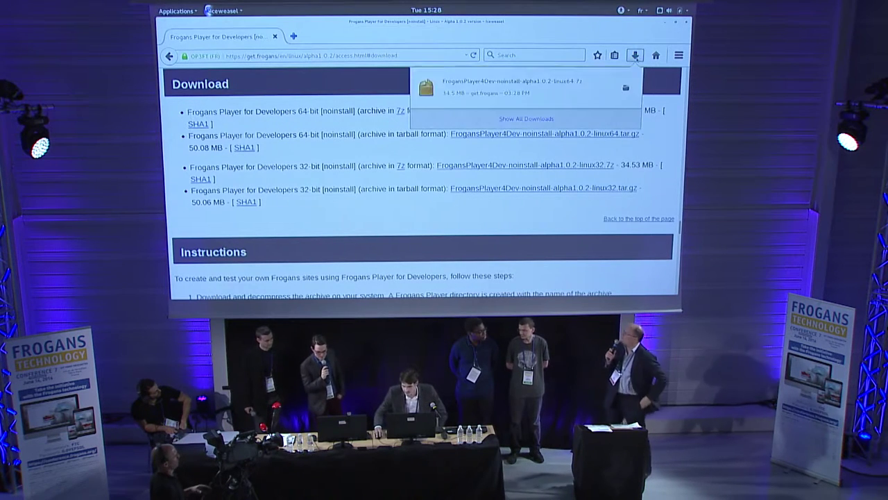
click(629, 88)
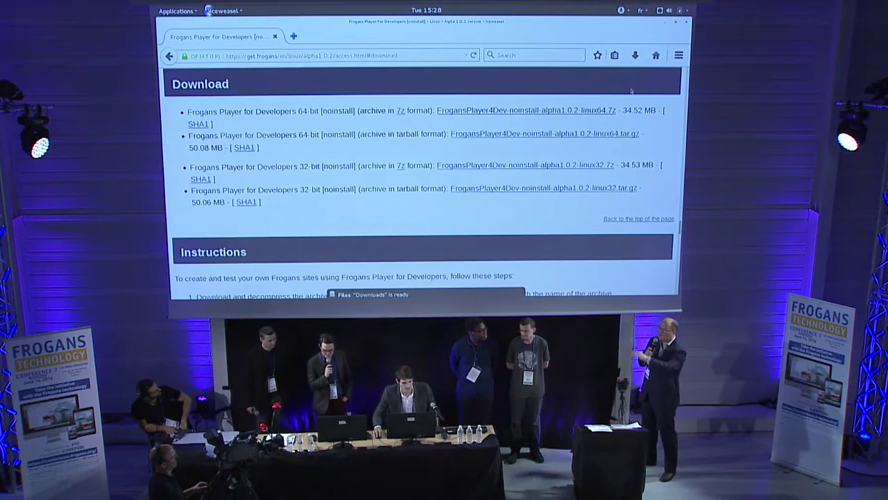
click(522, 289)
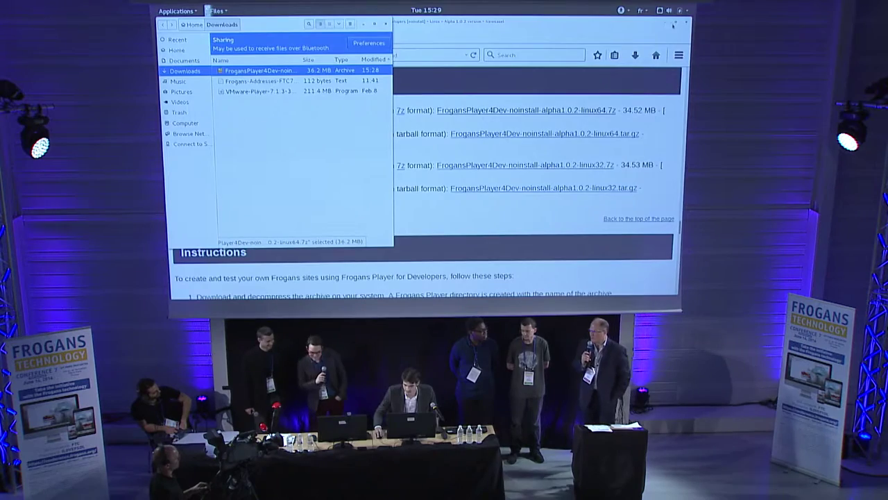
Step: Reduce the browser from full size, move it clear of the file manager and return its page to the top
double_click(655, 28)
drag(269, 35, 465, 95)
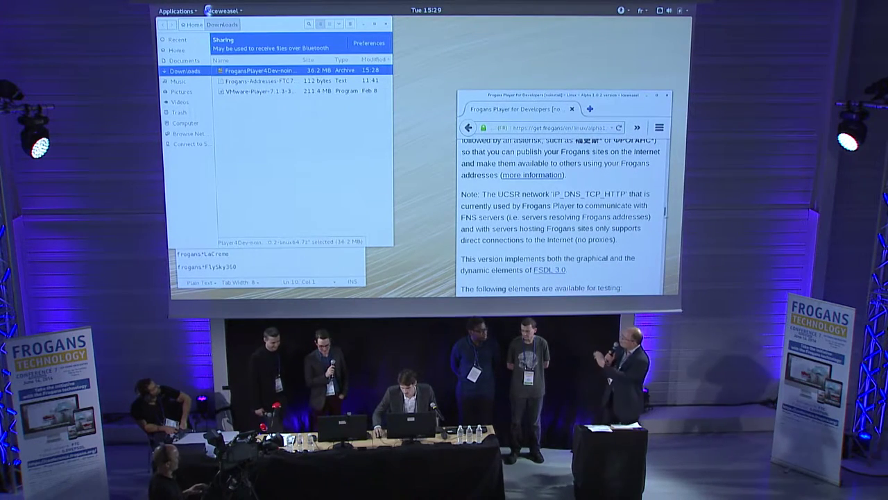
scroll(562, 215, down, 5)
scroll(668, 182, up, 10)
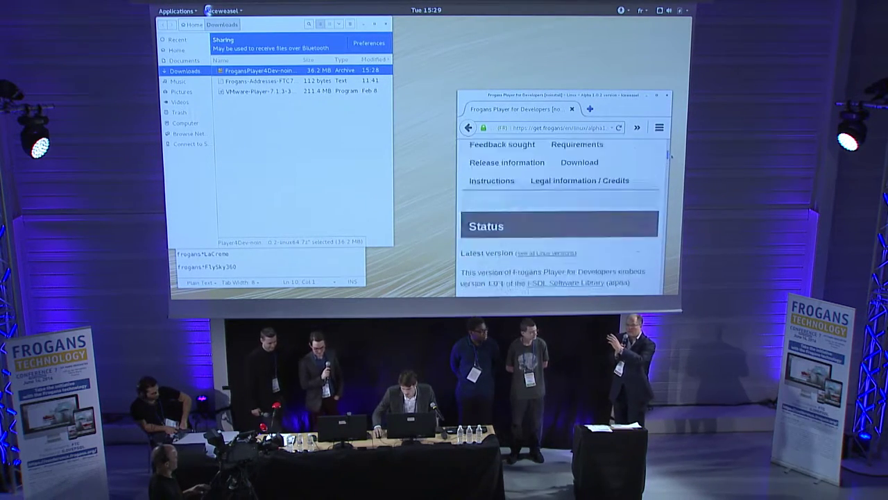
drag(614, 95, 649, 95)
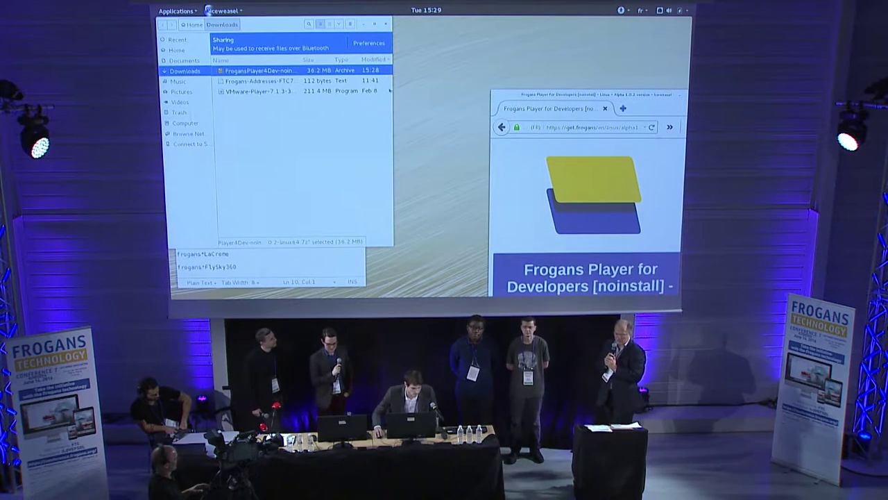
Step: Place the downloaded Frogans Player archive in the Documents folder and extract it there
click(192, 62)
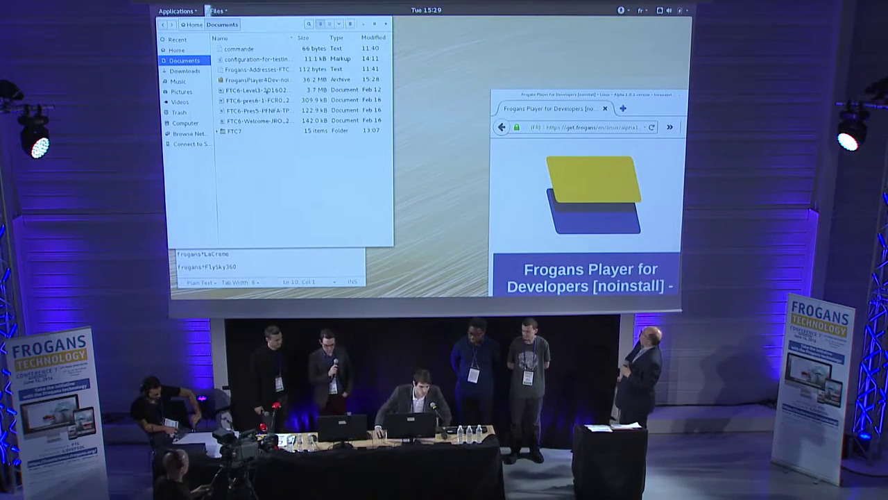
click(254, 80)
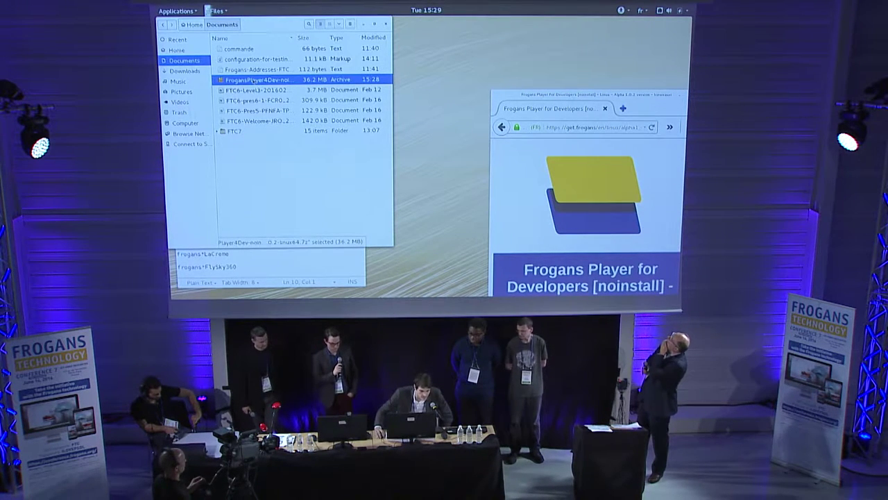
right_click(254, 80)
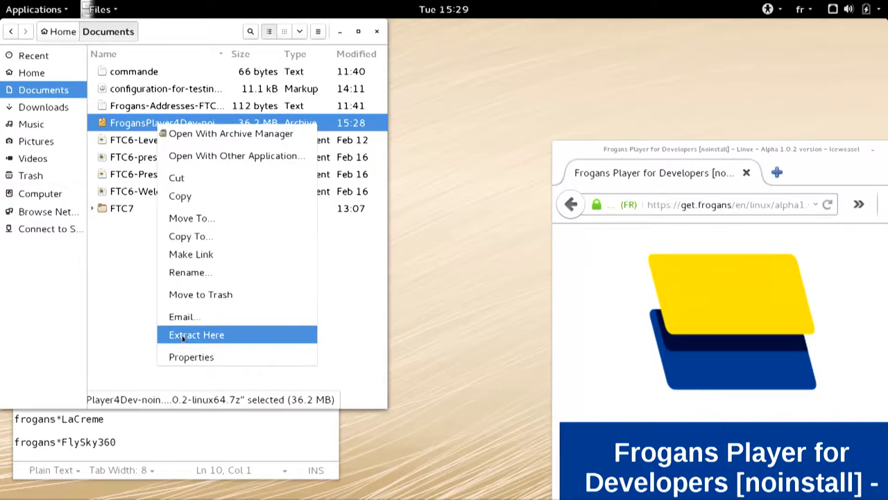
click(274, 205)
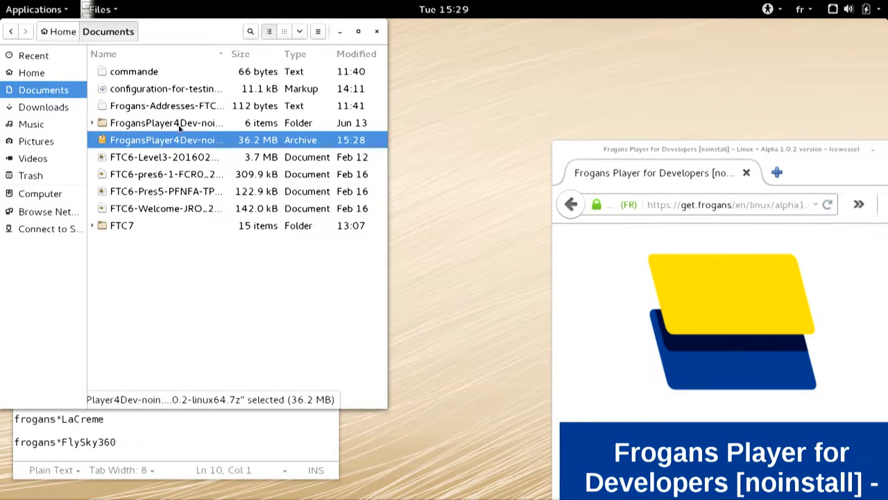
Step: Launch the frogansplayer program from the extracted linux64 folder
click(182, 123)
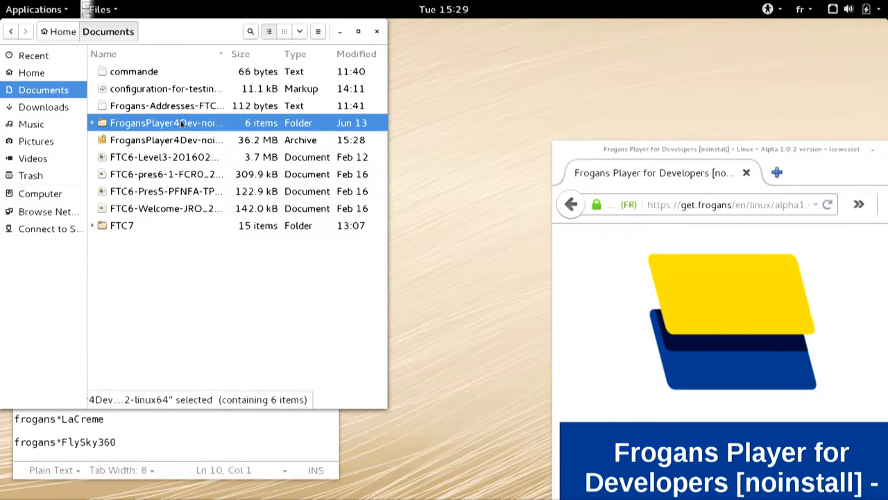
double_click(182, 123)
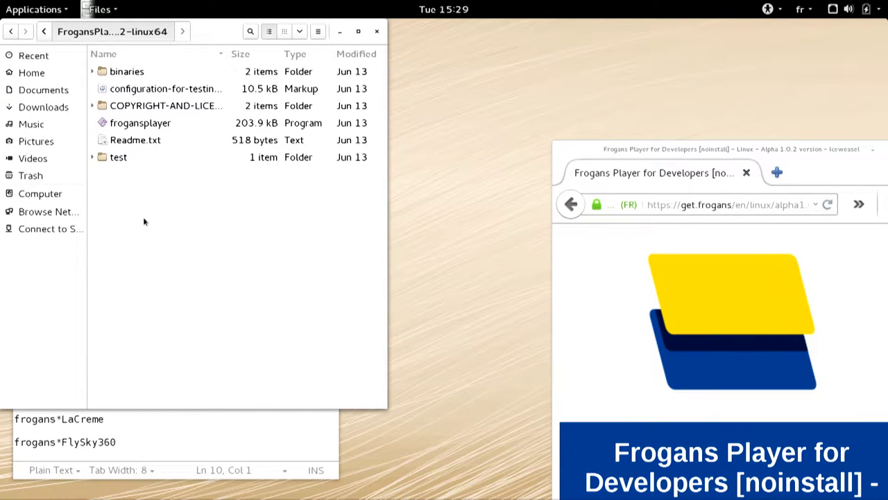
click(149, 124)
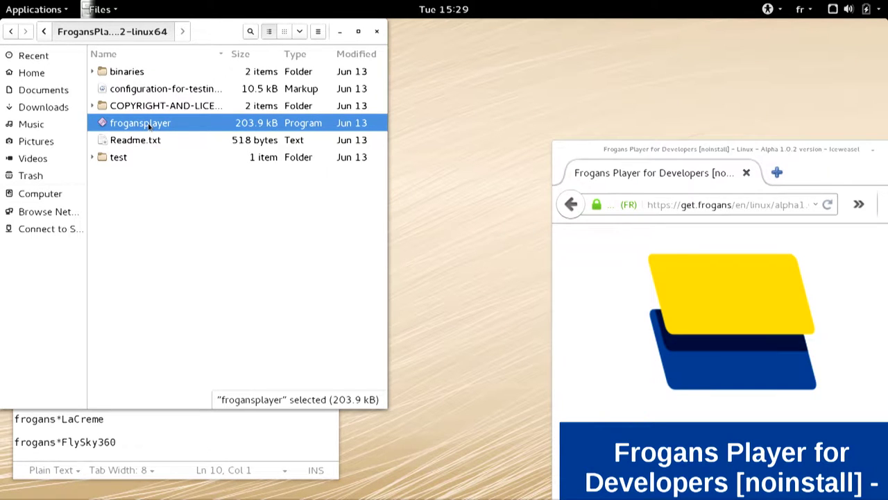
double_click(149, 125)
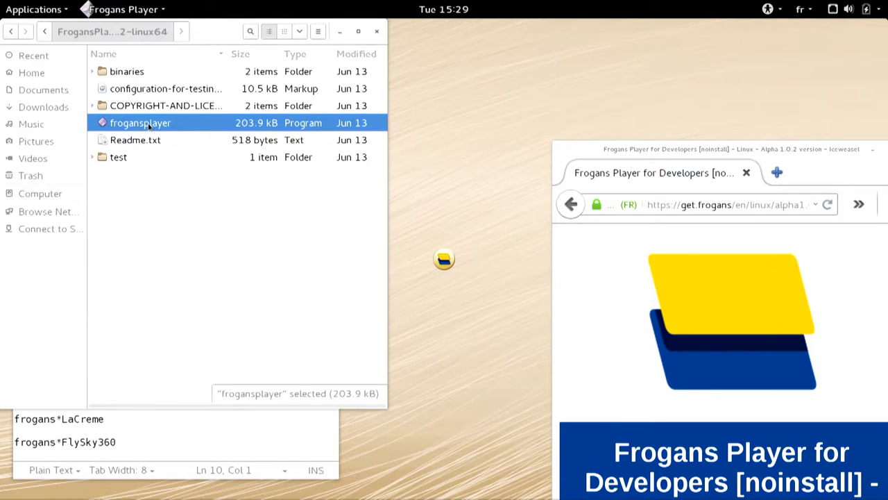
Step: Close the file manager and move the Frogans Player floating button to the free desktop area above the browser window
click(376, 32)
drag(447, 262, 791, 73)
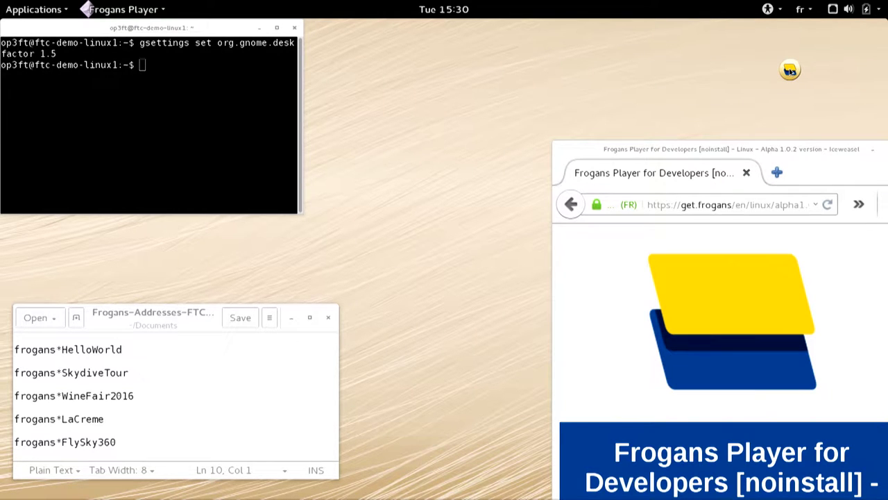
drag(791, 72, 768, 57)
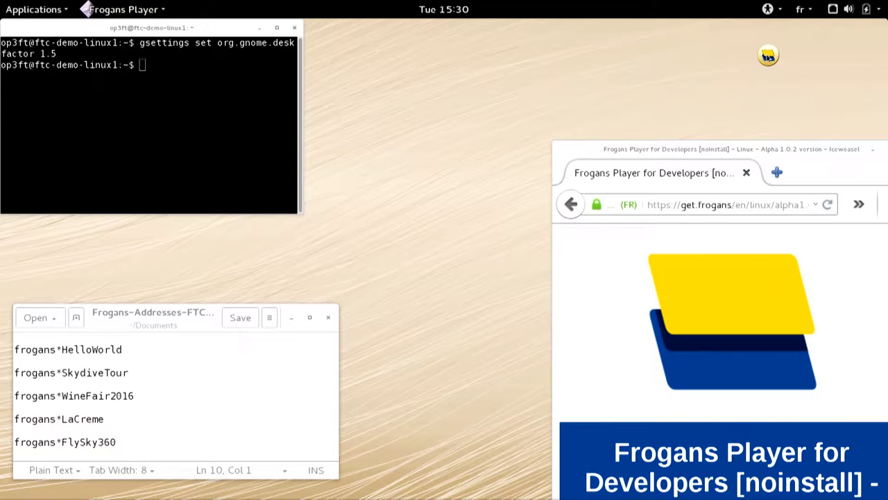
Step: Open the Frogans site at the address frogans*HelloWorld in Frogans Player
click(768, 57)
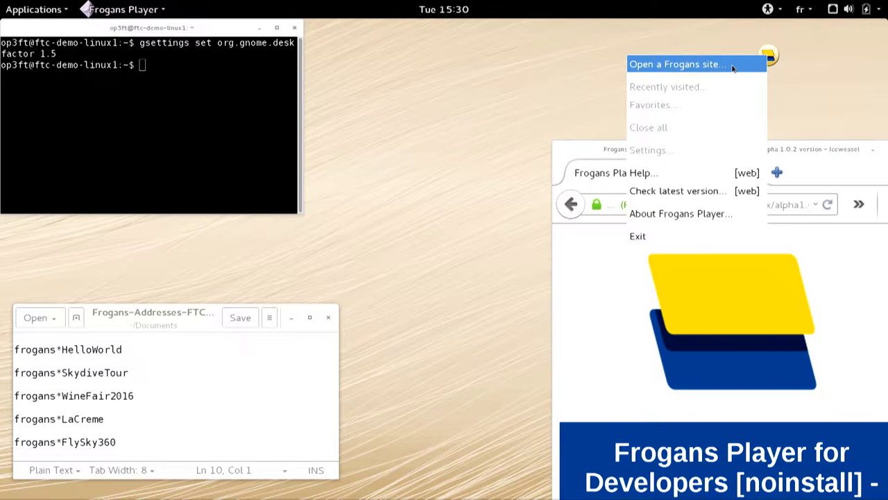
click(733, 65)
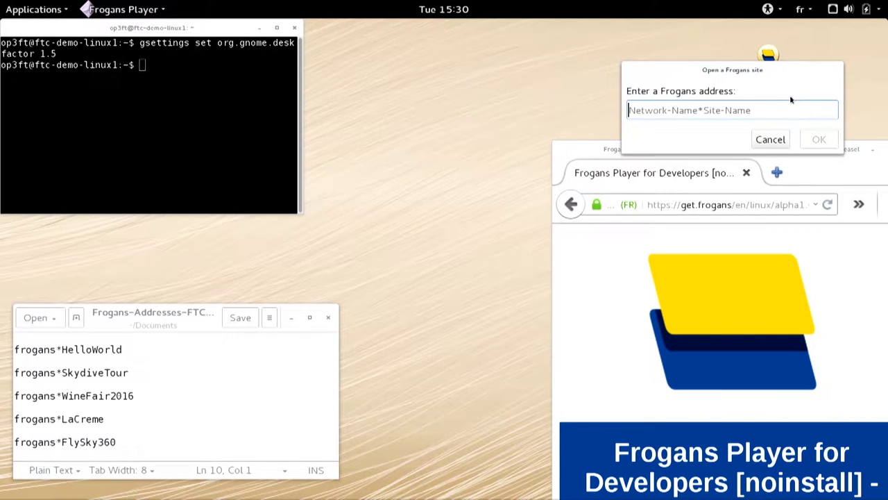
text(f)
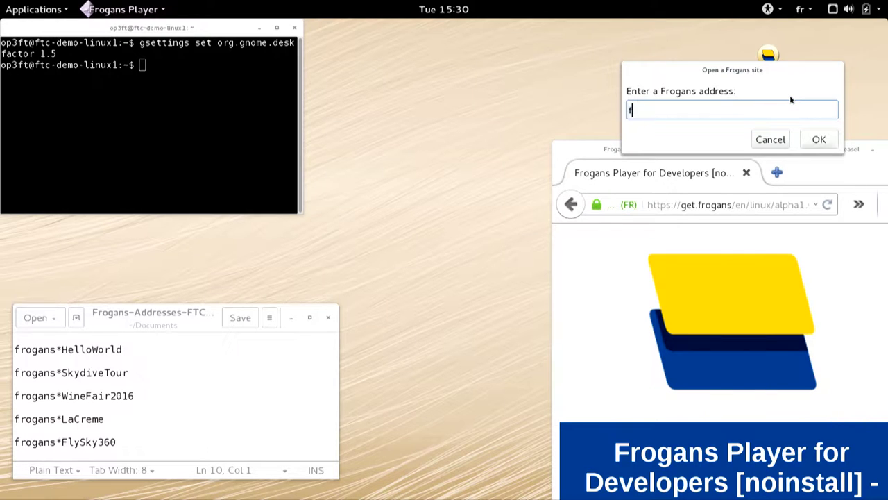
text(rogans*Hellow)
key(BackSpace)
text(World)
key(Return)
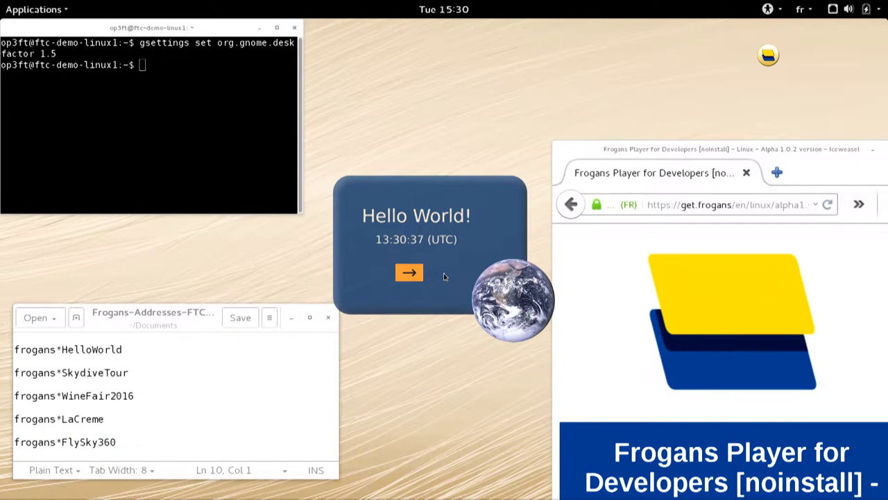
Step: Move the Hello World site over the terminal, over the browser, and back to the free middle of the desktop
drag(449, 271, 395, 188)
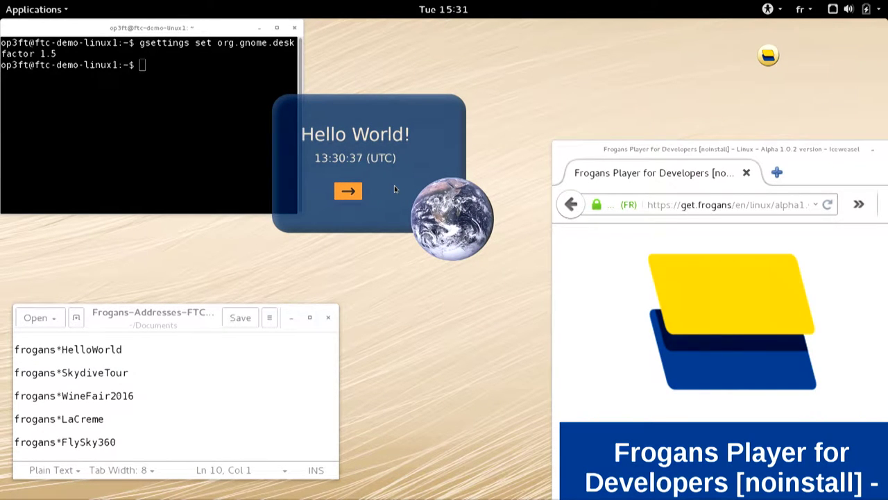
drag(394, 188, 608, 316)
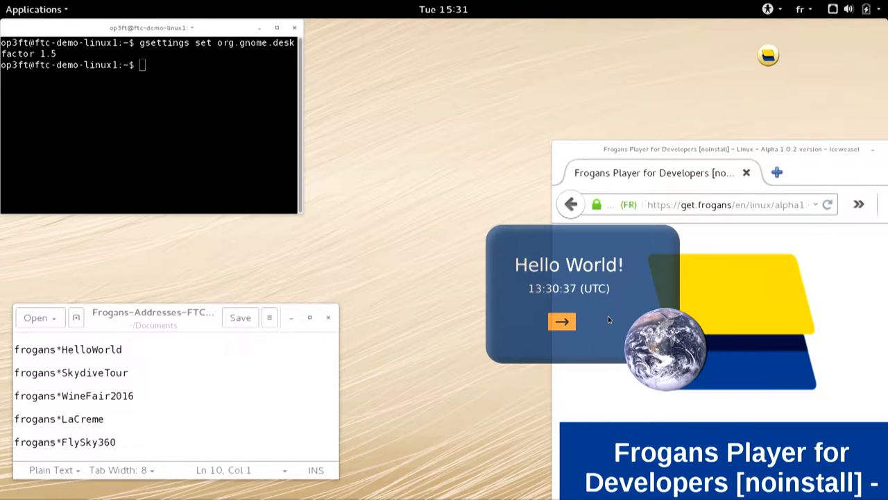
drag(608, 316, 435, 265)
drag(455, 247, 453, 239)
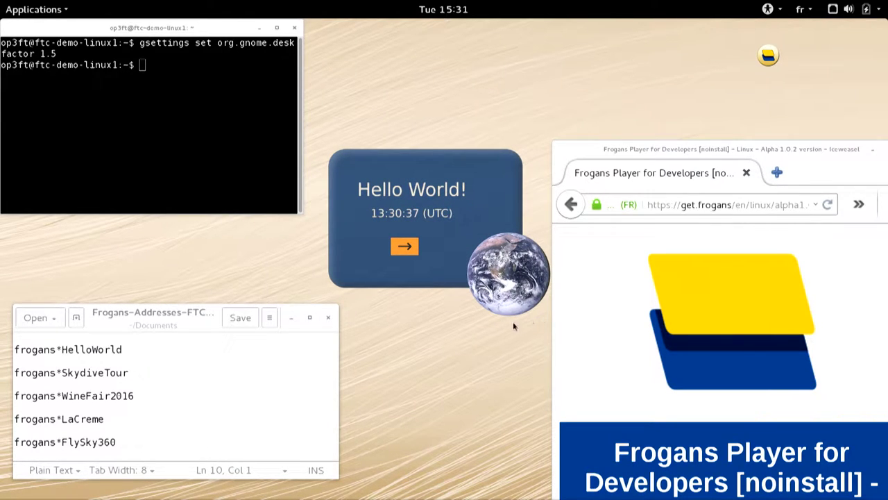
right_click(334, 285)
click(320, 278)
drag(332, 283, 326, 326)
drag(350, 270, 375, 270)
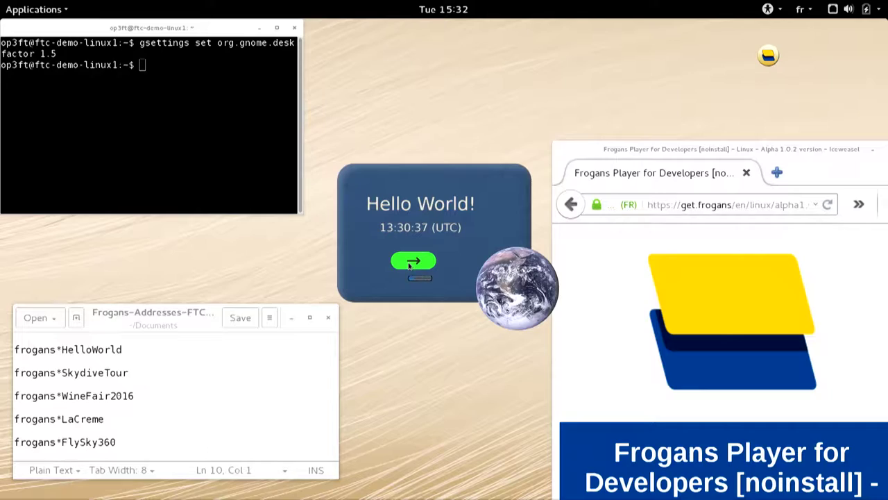
Step: Follow the Hello World site's forward arrow to Slide #2 and move the slide closer to the text editor window
click(417, 264)
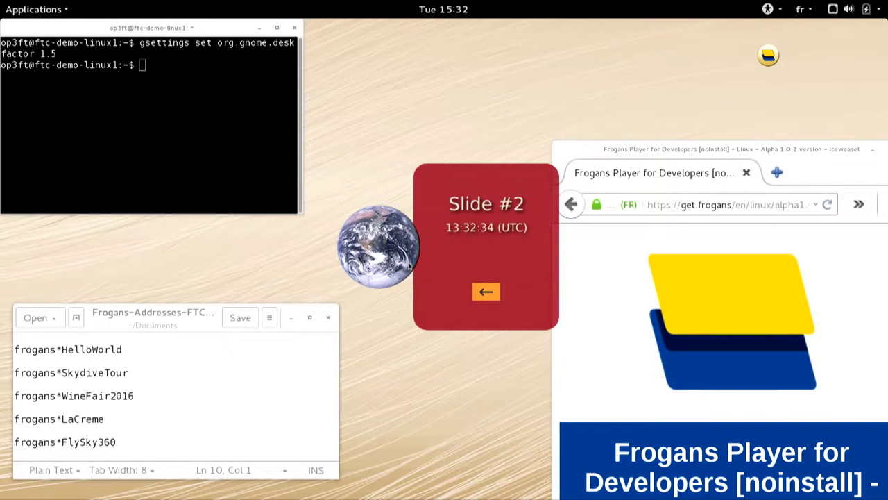
drag(467, 258, 396, 274)
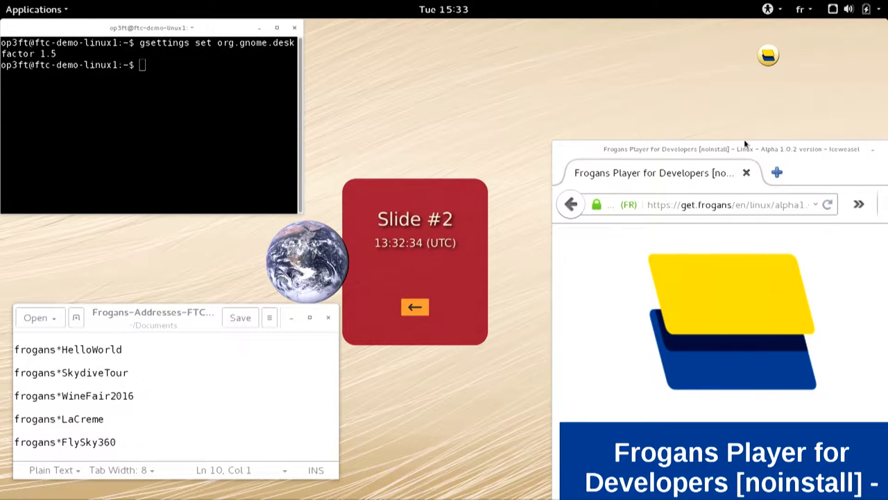
Step: Move the browser window over the text editor, below the terminal and partly behind the Frogans site
click(763, 150)
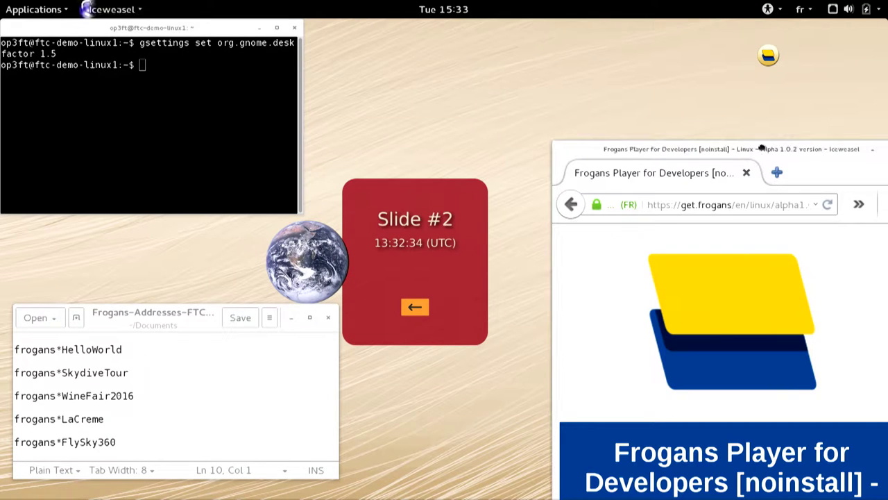
drag(762, 150, 178, 248)
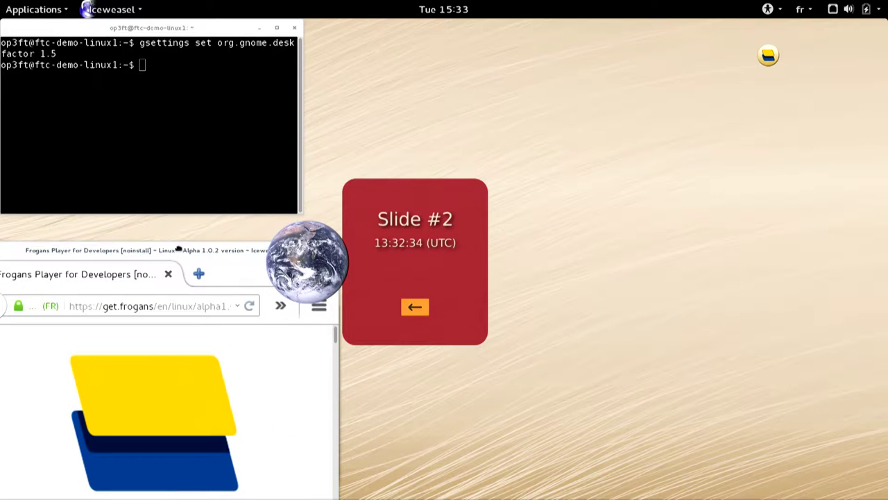
Step: Move Slide #2 to the free desktop area away from the browser and shrink it to a bit over half its size
drag(367, 278, 495, 213)
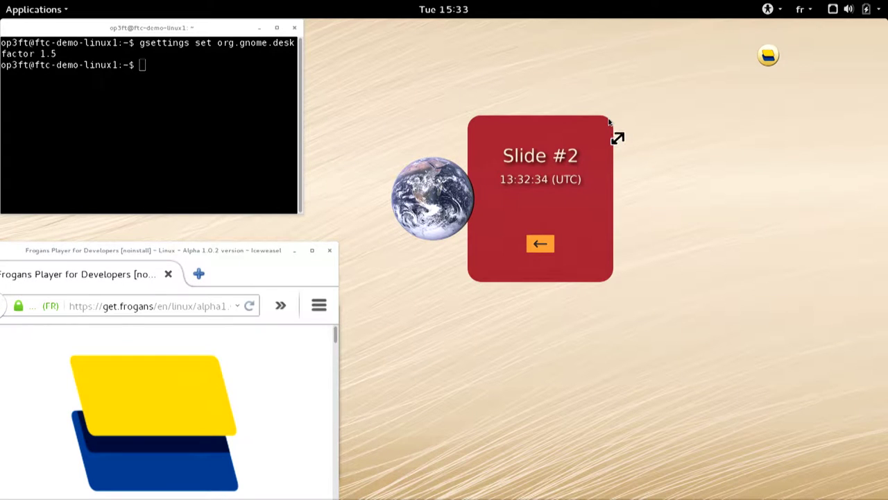
drag(610, 122, 561, 164)
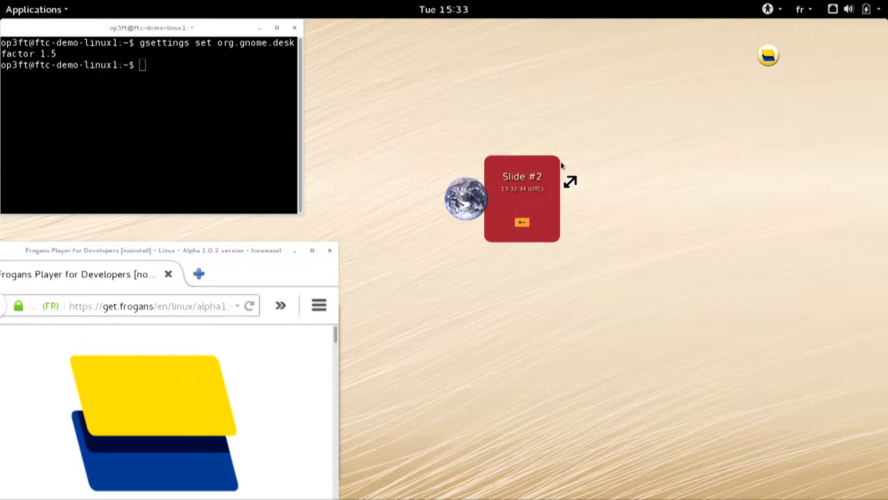
drag(562, 164, 556, 170)
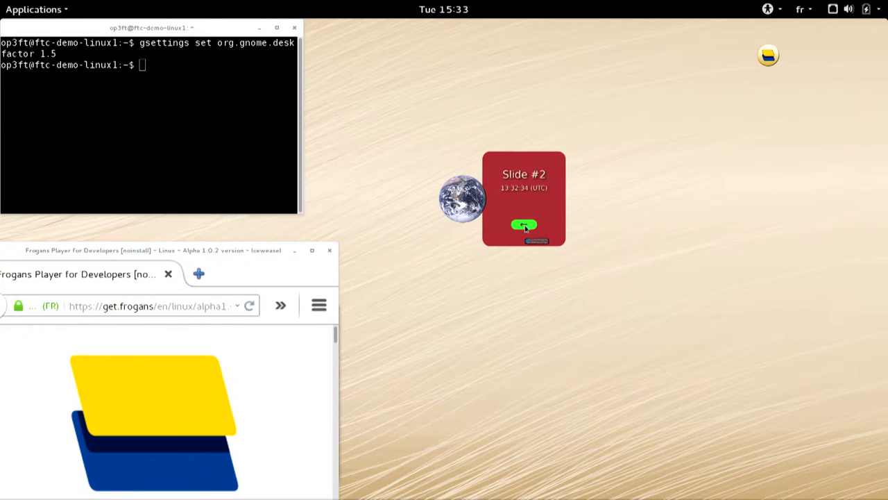
Step: Go back to the Hello World slide, placing it over the terminal, and minimize the terminal window
click(525, 225)
drag(523, 201, 334, 104)
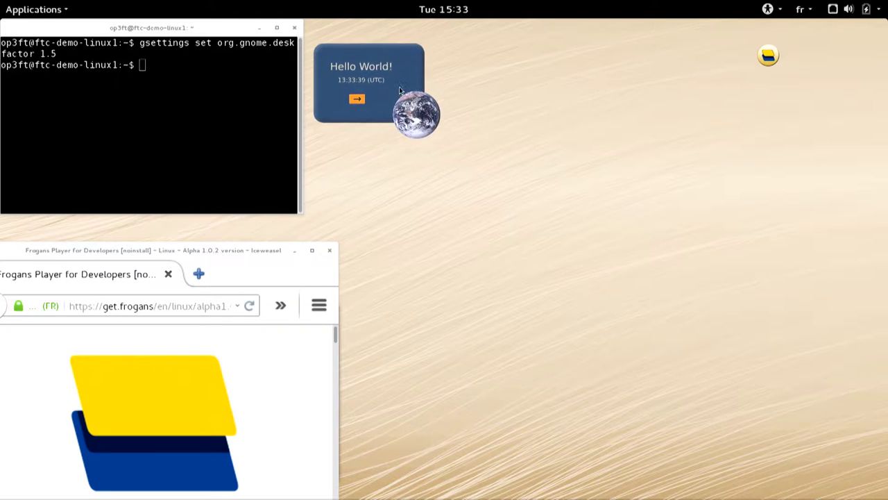
drag(385, 80, 127, 85)
click(262, 31)
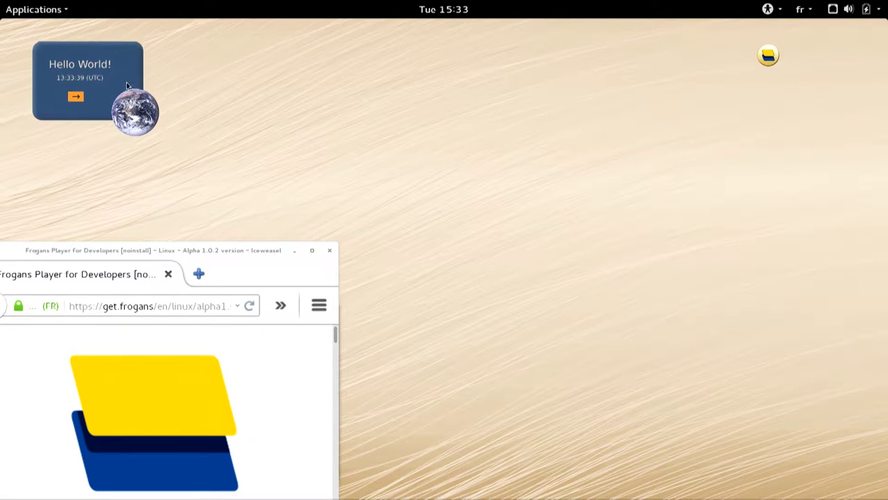
Step: Bring the Frogans addresses text file window forward and place it beside the browser, below the Frogans Player icon
click(769, 57)
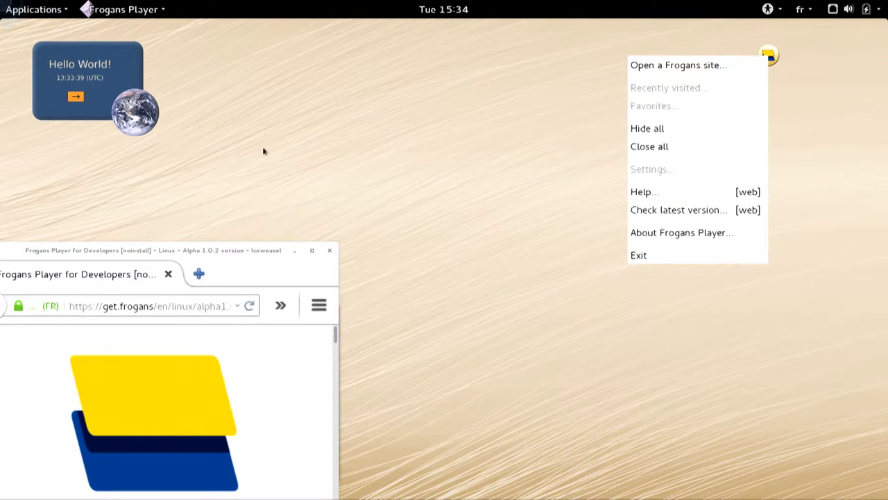
click(290, 164)
mouse_move(2, 3)
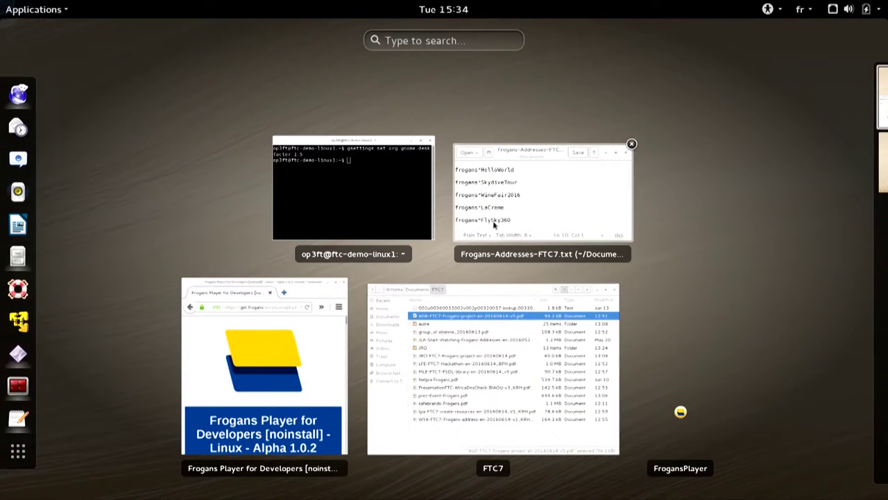
click(479, 187)
drag(192, 318, 542, 333)
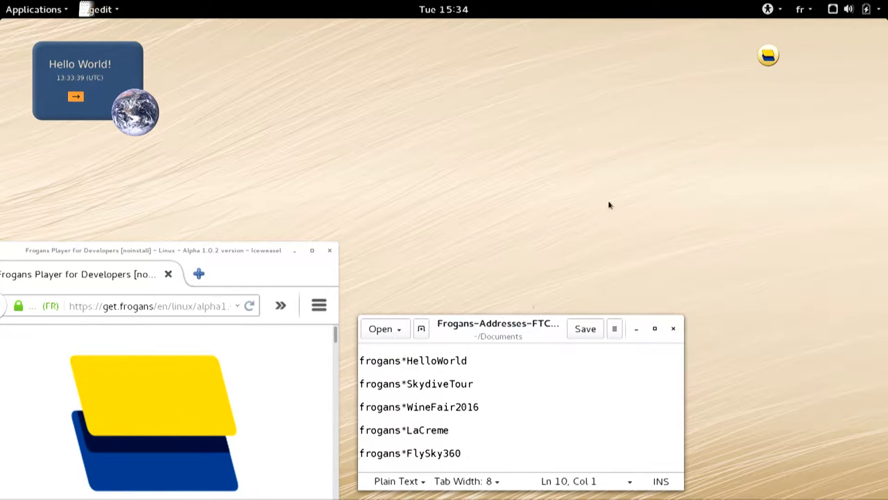
drag(538, 330, 535, 285)
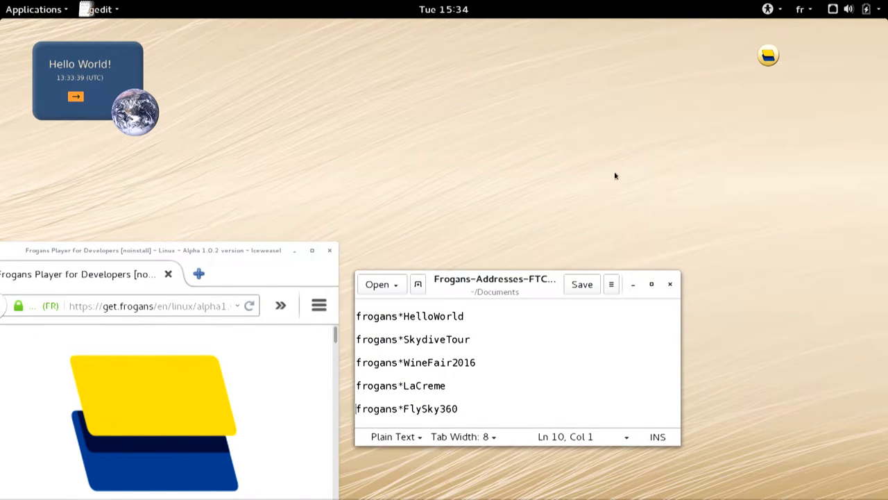
Step: Open the Frogans Player dialog for entering the address of a Frogans site
click(771, 55)
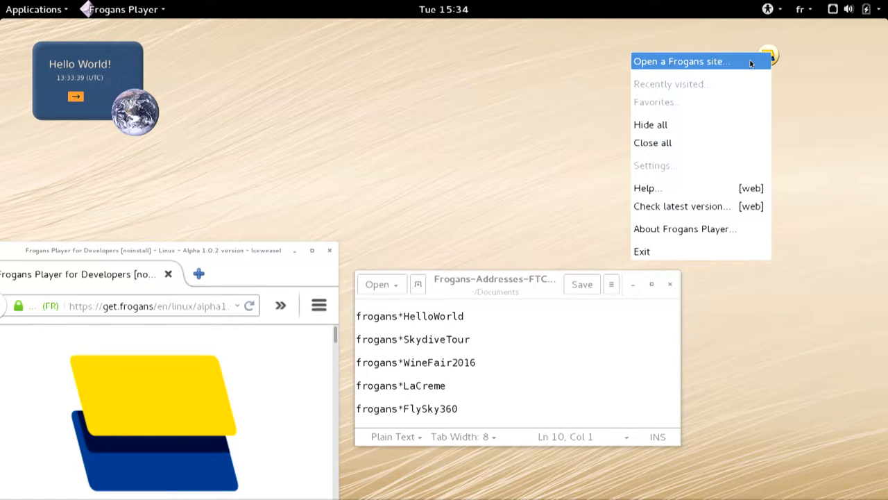
click(751, 63)
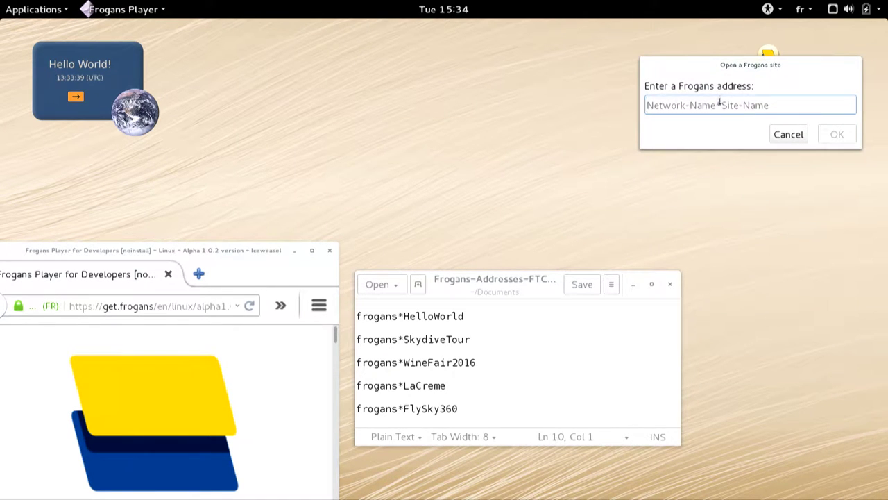
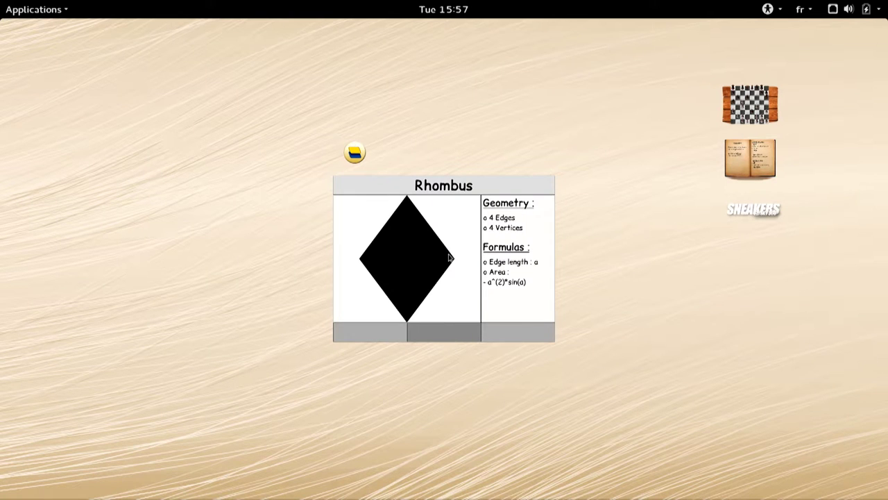
Step: Move the Rhombus slide up toward the reduced sites and browse back and forth between the Rhombus and Rectangle slides
drag(352, 314, 424, 245)
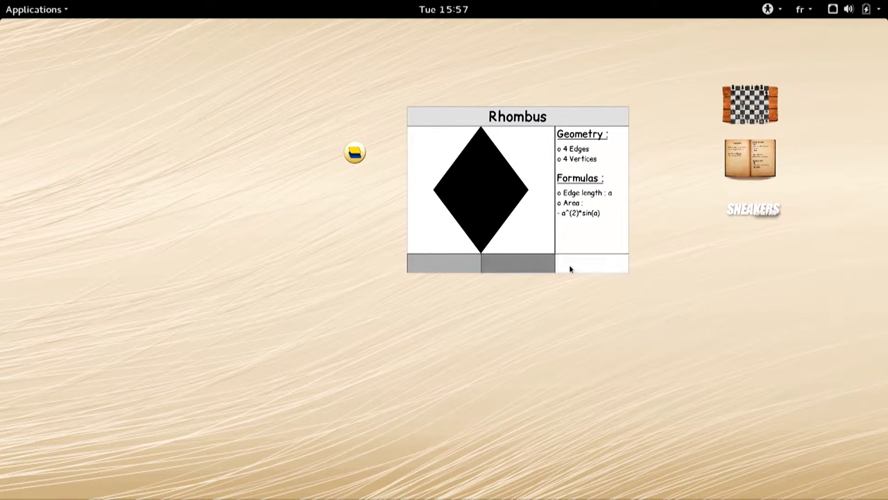
click(457, 264)
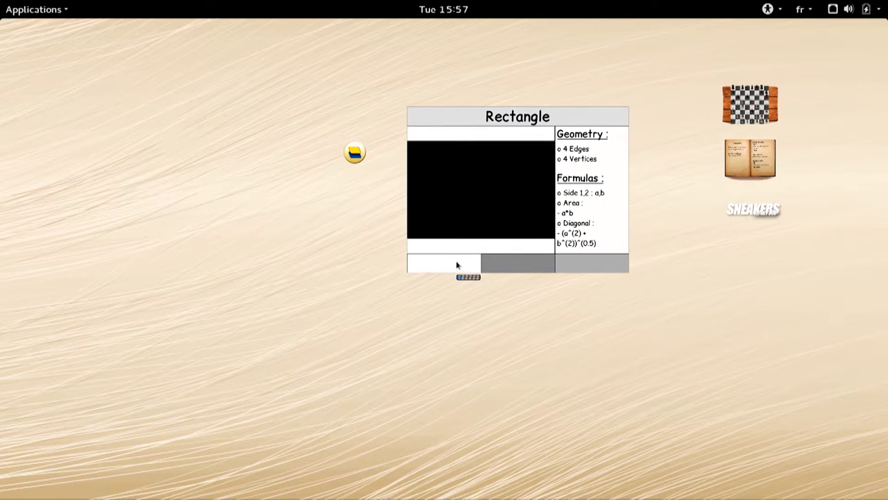
click(457, 264)
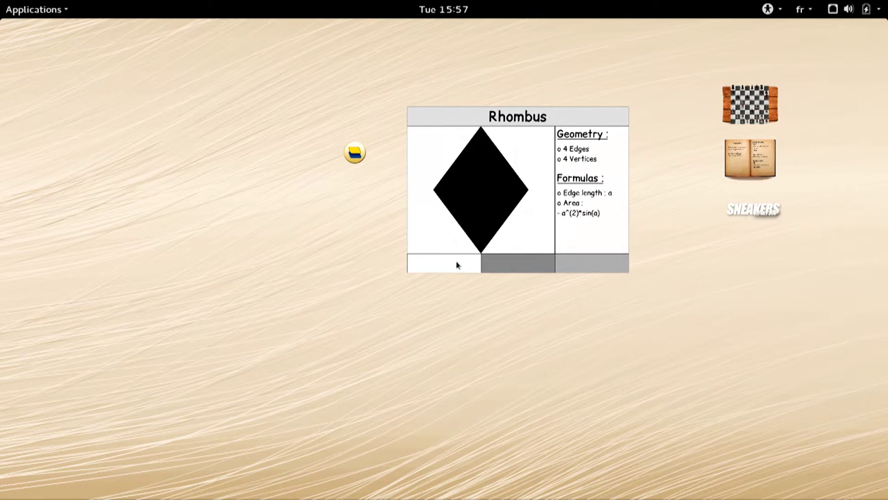
click(573, 266)
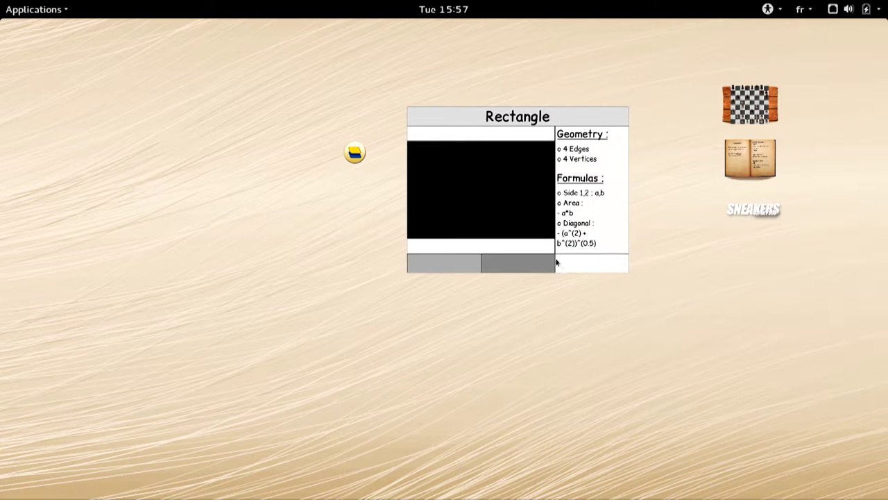
Step: Return through the shape list to the alphabet index and open the Tetrahedron slide listed under T
click(533, 264)
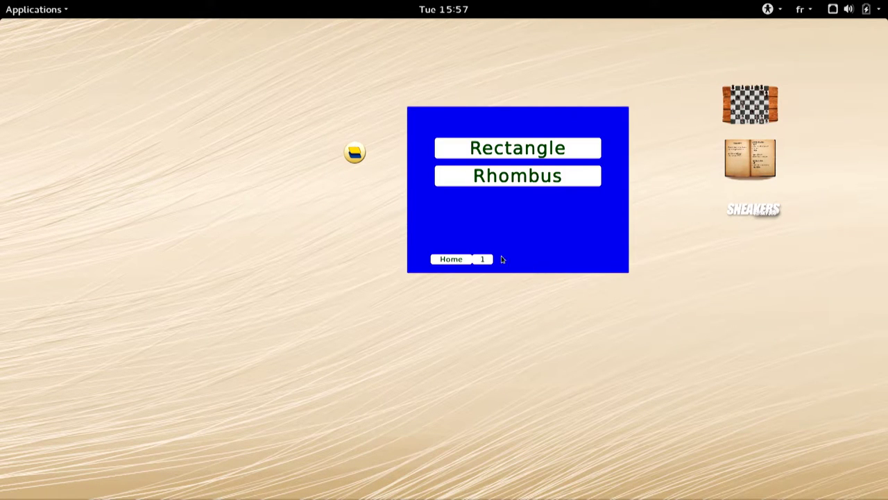
click(459, 261)
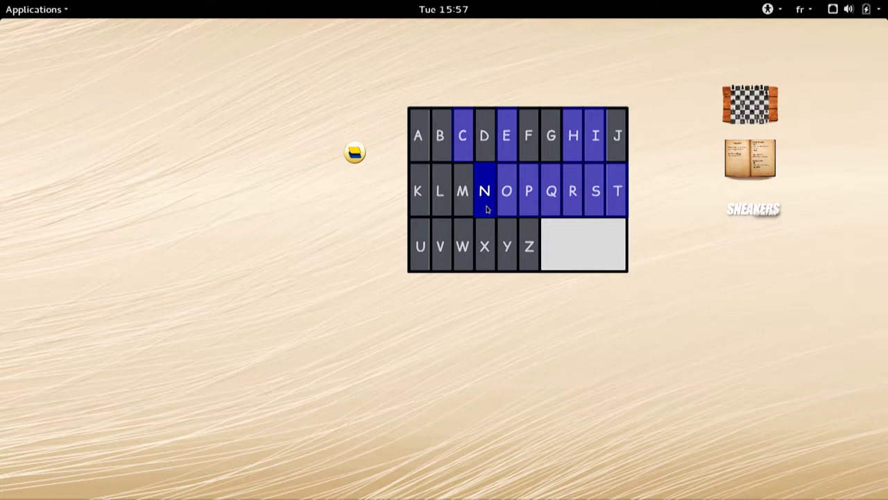
click(623, 208)
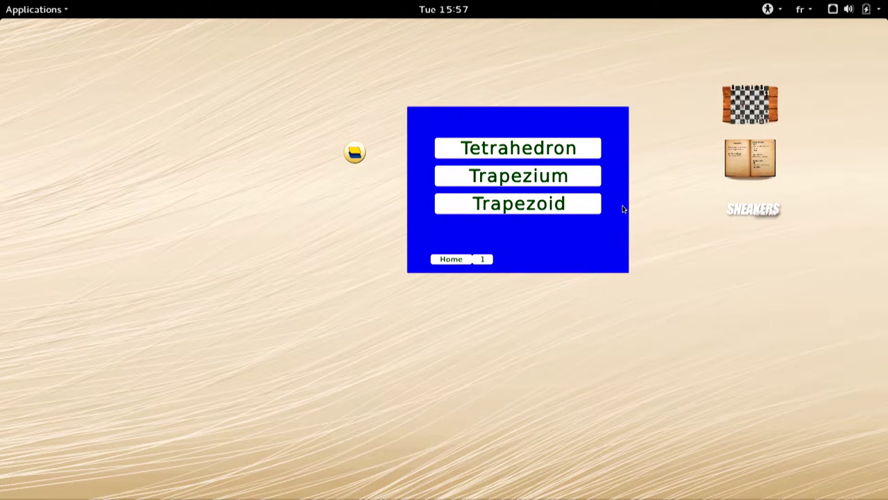
click(525, 153)
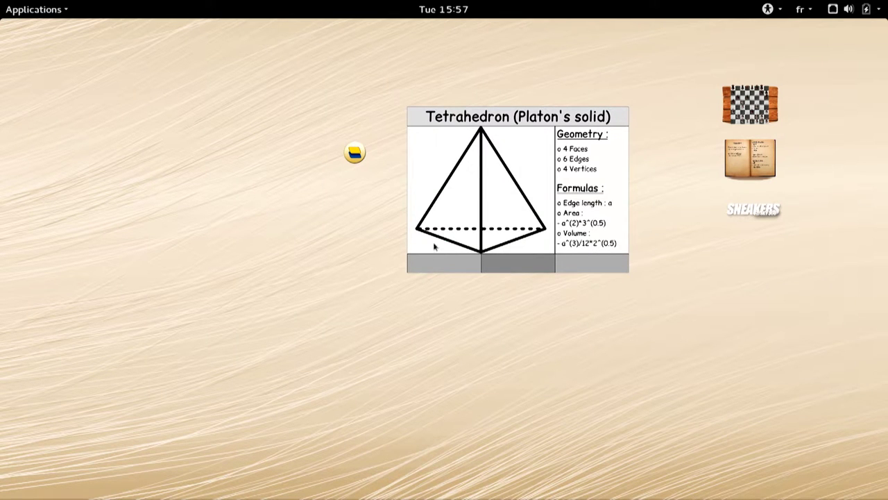
Step: Reduce the Tetrahedron site to its globe-and-alpha miniature and place it directly below the Sneakers miniature
click(415, 272)
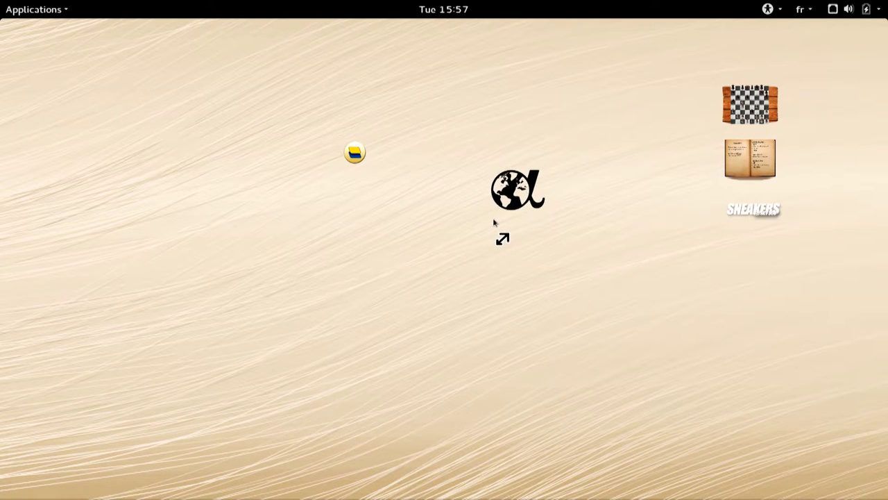
drag(518, 202, 678, 174)
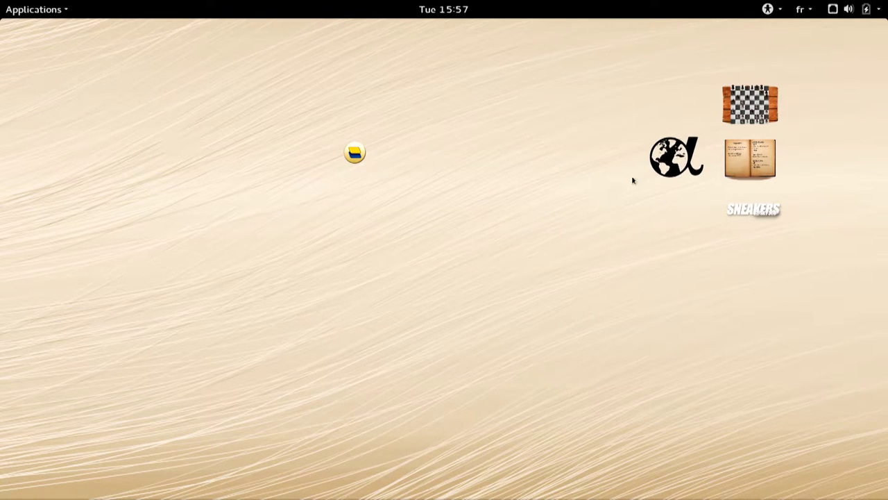
scroll(646, 183, up, 2)
click(645, 183)
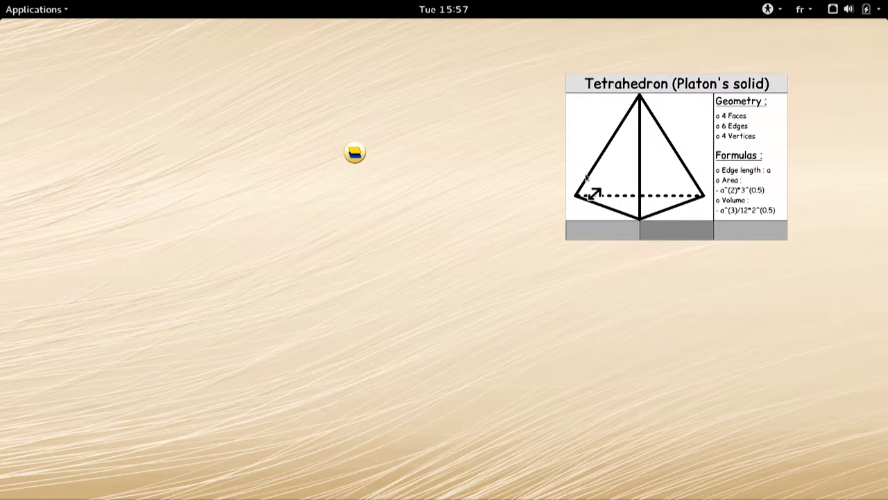
drag(699, 147, 605, 135)
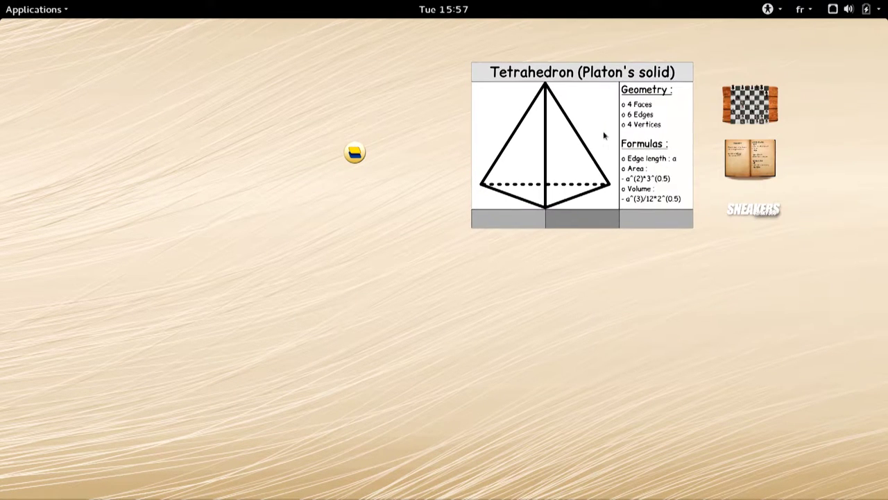
click(472, 230)
drag(580, 160, 753, 266)
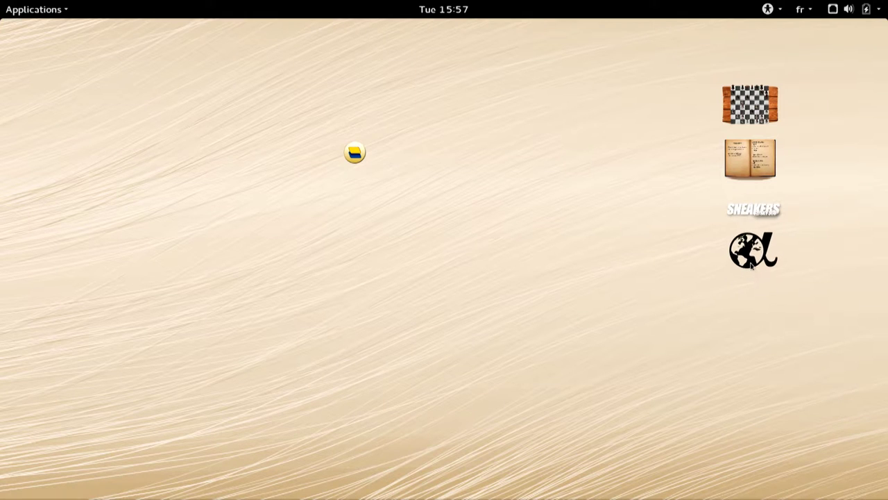
Step: Open the Frogans site at frogans*helloworld-entry and move it between the Frogans Player icon and the column of miniatures
click(355, 154)
click(381, 172)
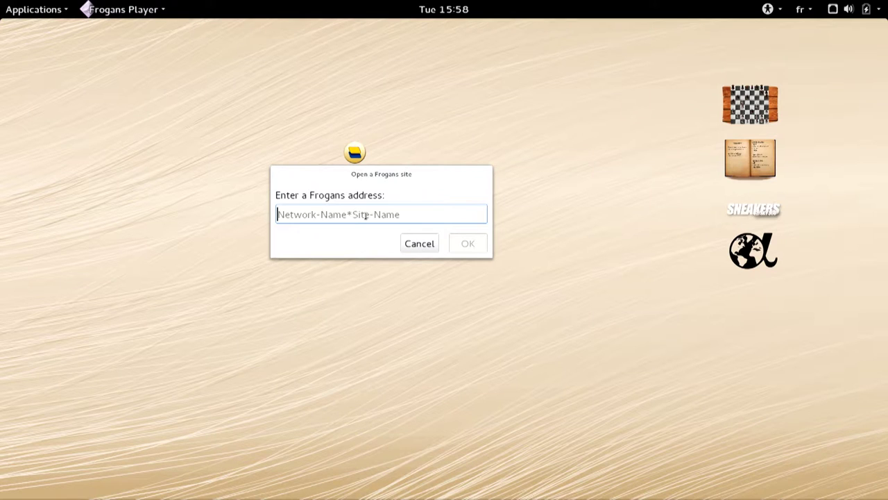
text(frogans*h)
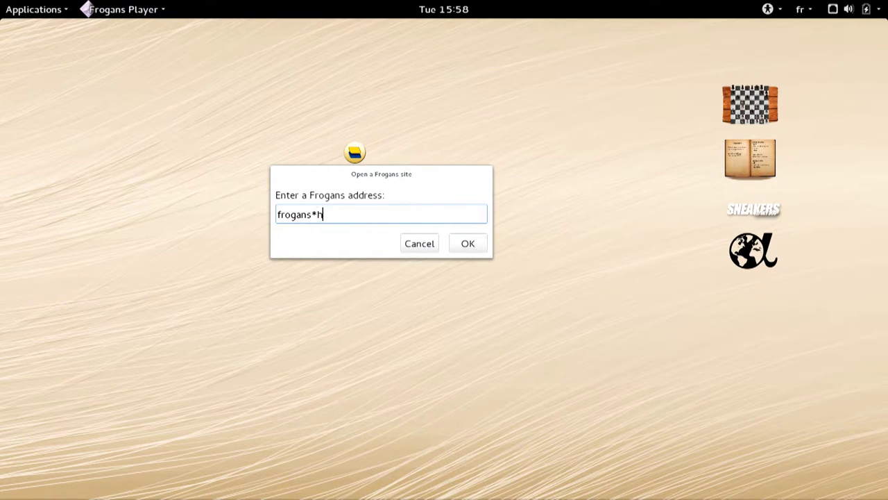
text(elloworld-entry)
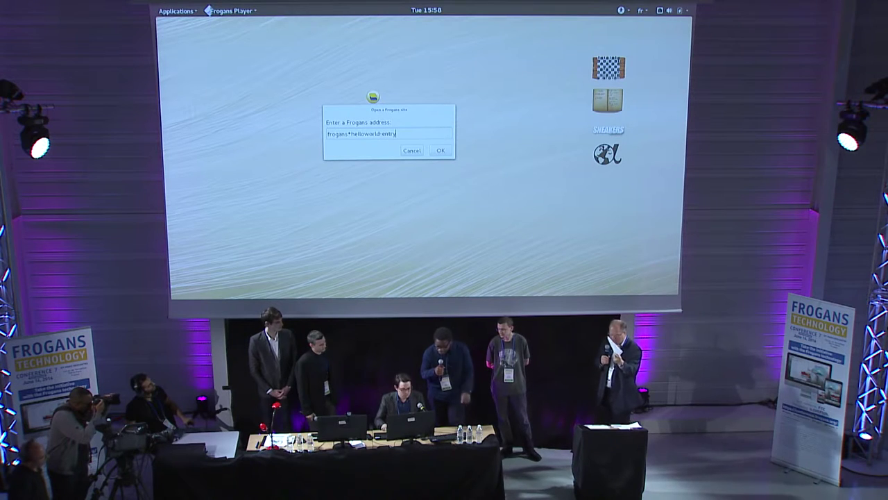
key(Return)
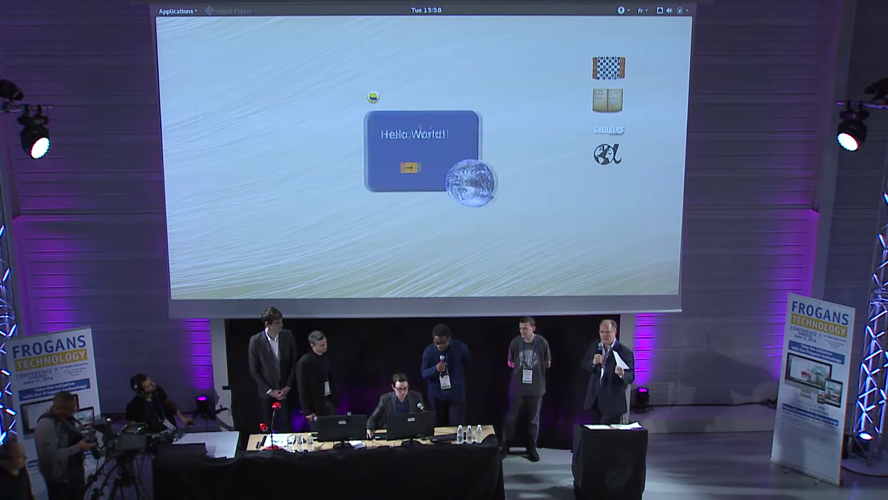
drag(393, 115, 451, 66)
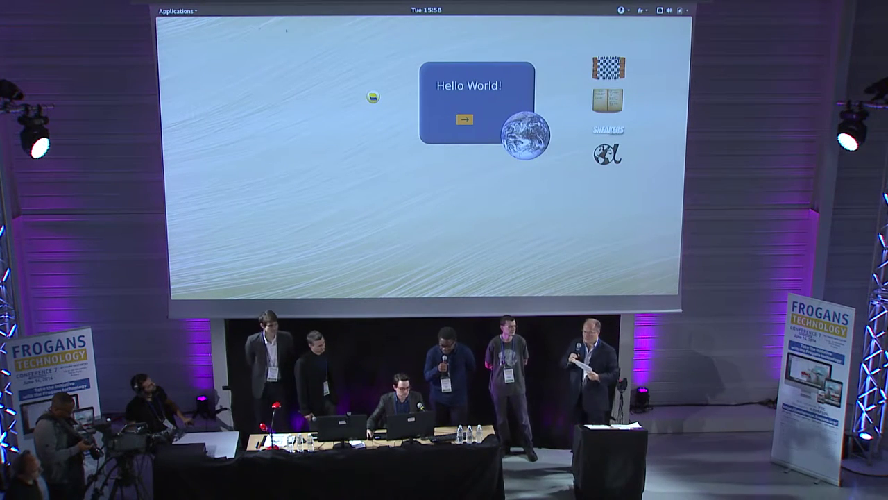
Step: Launch Iceweasel, load the frogans.org website, and maximize the browser window
click(179, 12)
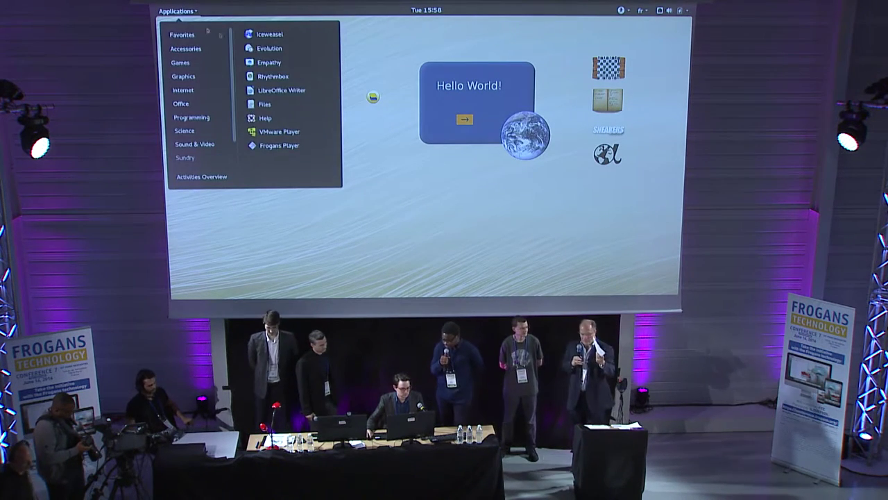
click(265, 33)
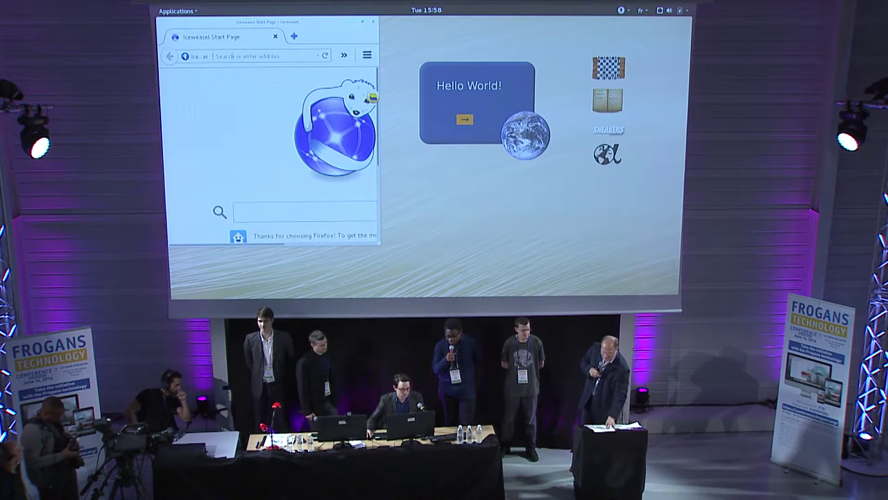
text(frogans.org)
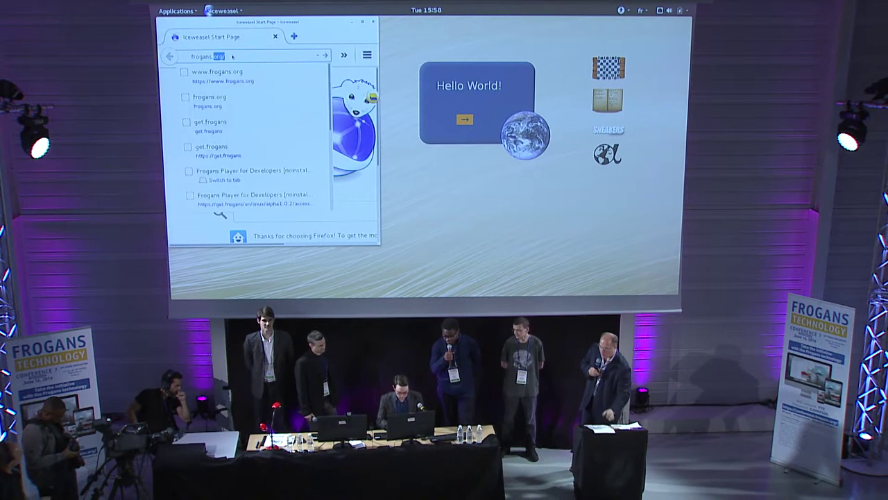
key(Return)
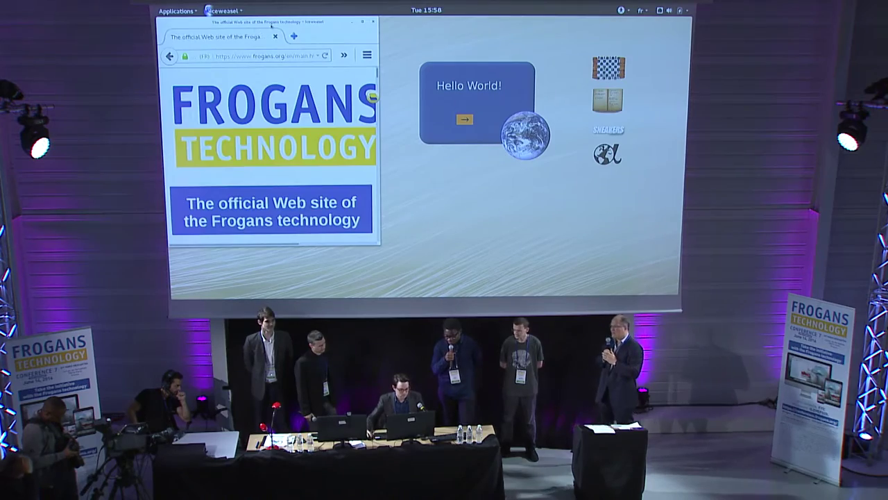
click(363, 22)
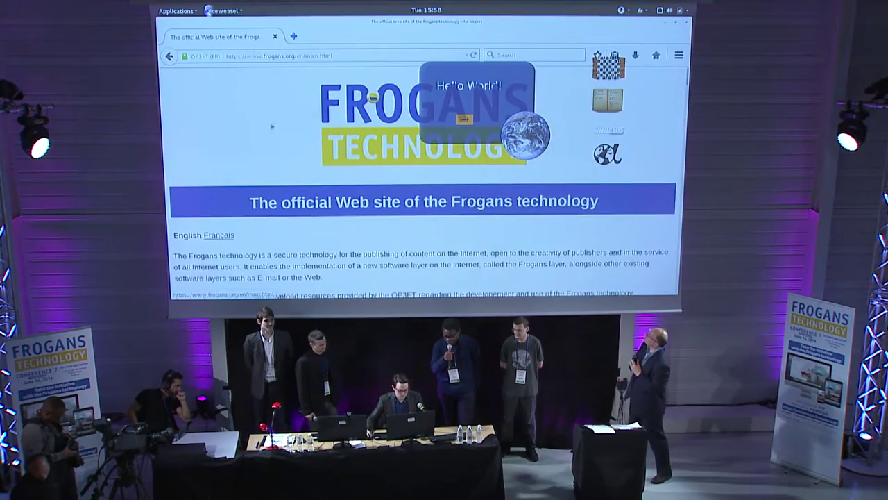
Step: Look through the official website's home page, from the key steps and related sites to the video presentations section
scroll(278, 175, down, 10)
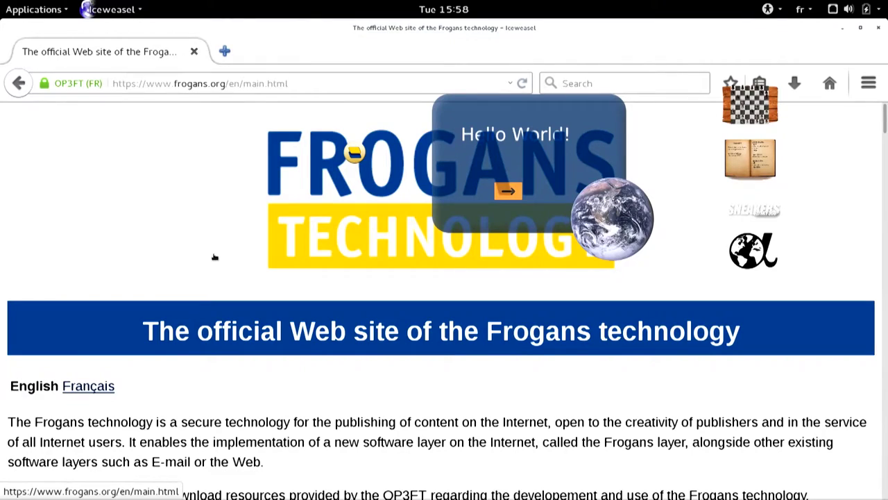
scroll(214, 258, down, 10)
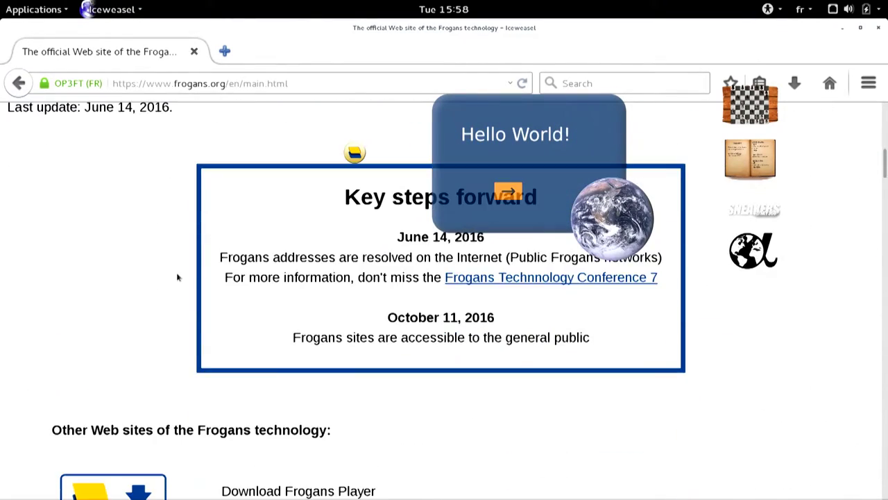
scroll(177, 278, down, 9)
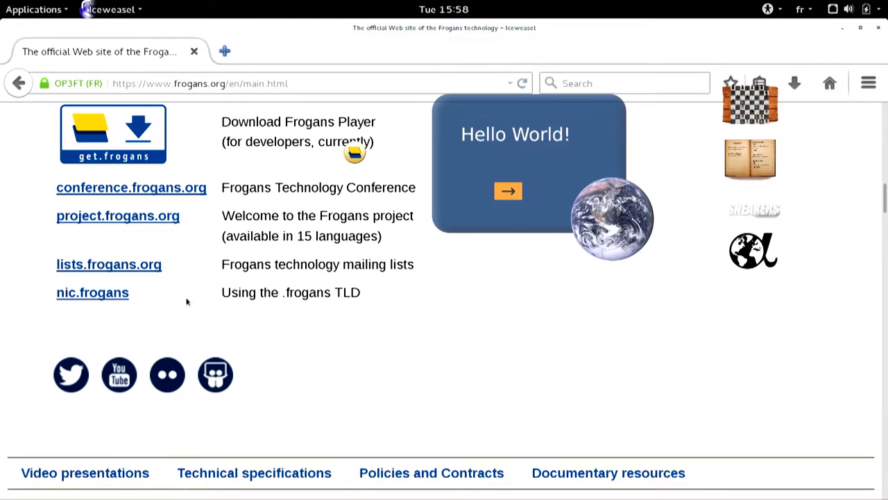
scroll(315, 358, down, 3)
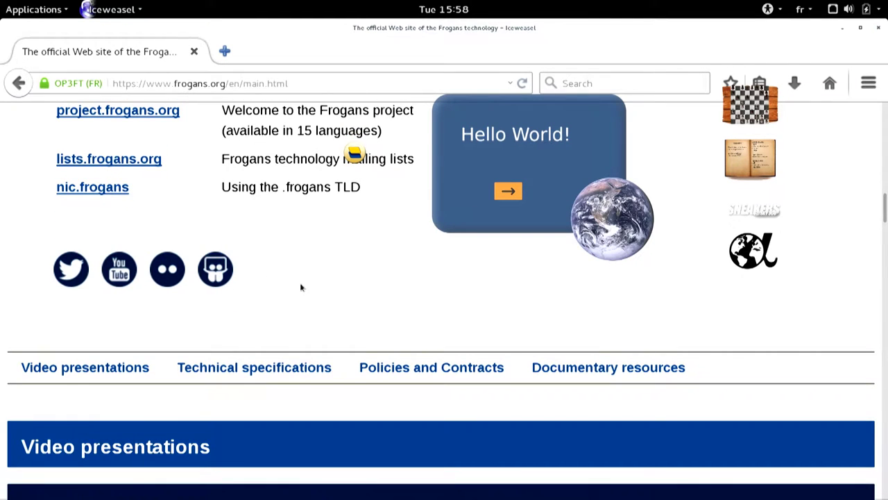
click(104, 370)
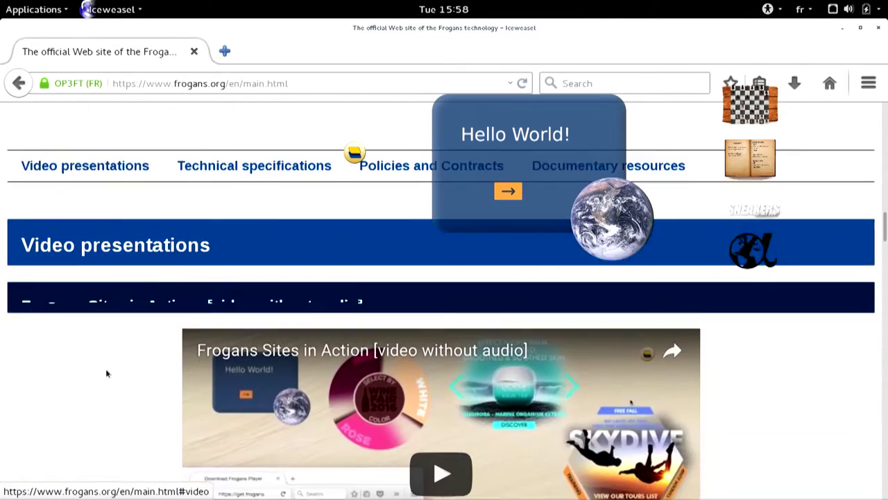
scroll(111, 376, down, 3)
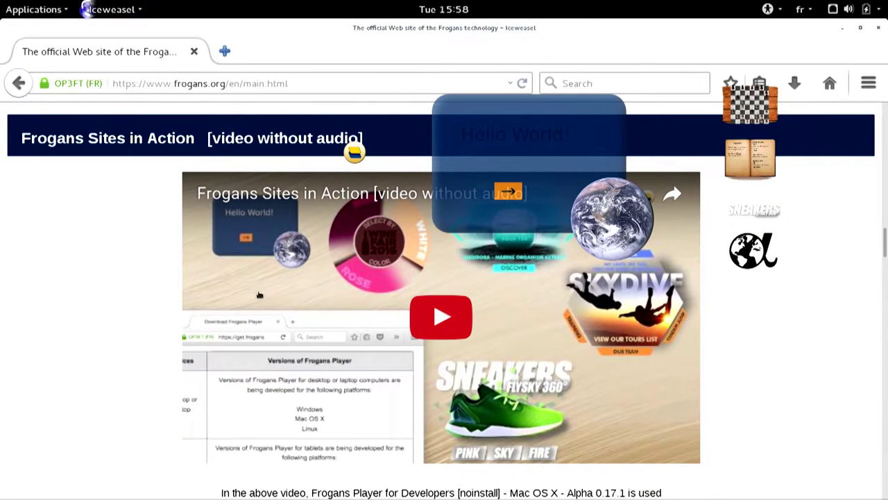
scroll(153, 338, up, 7)
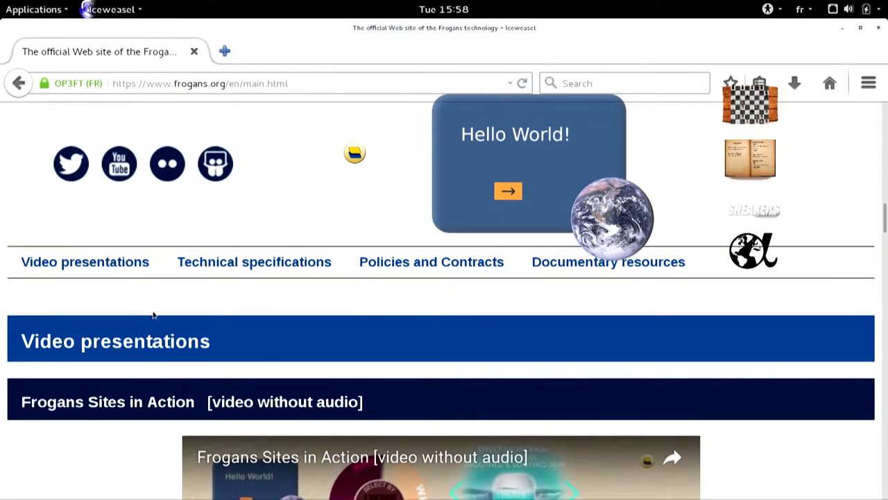
scroll(133, 341, down, 15)
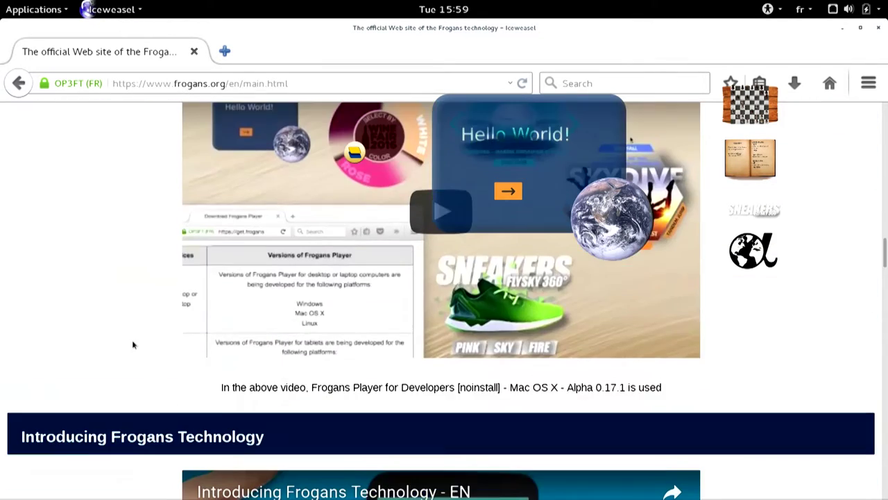
Step: Find the Technical specifications table and highlight the FSDL technical specification and software library entry
scroll(115, 321, down, 10)
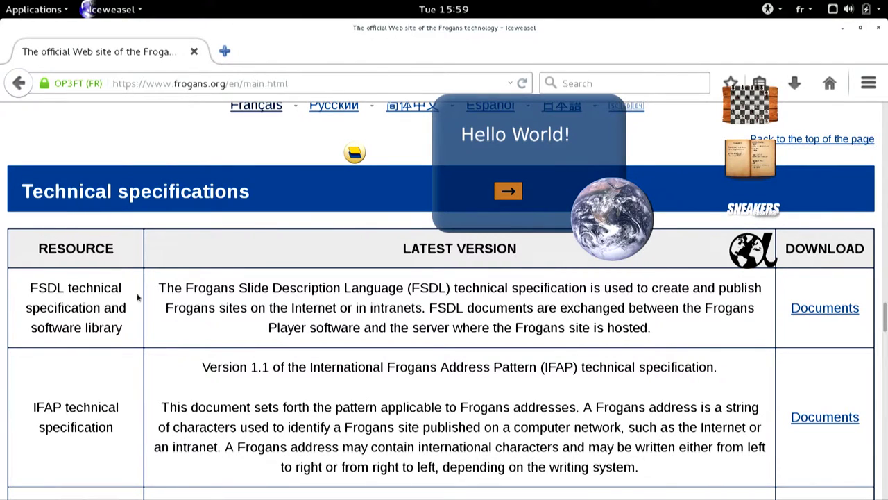
drag(32, 288, 101, 310)
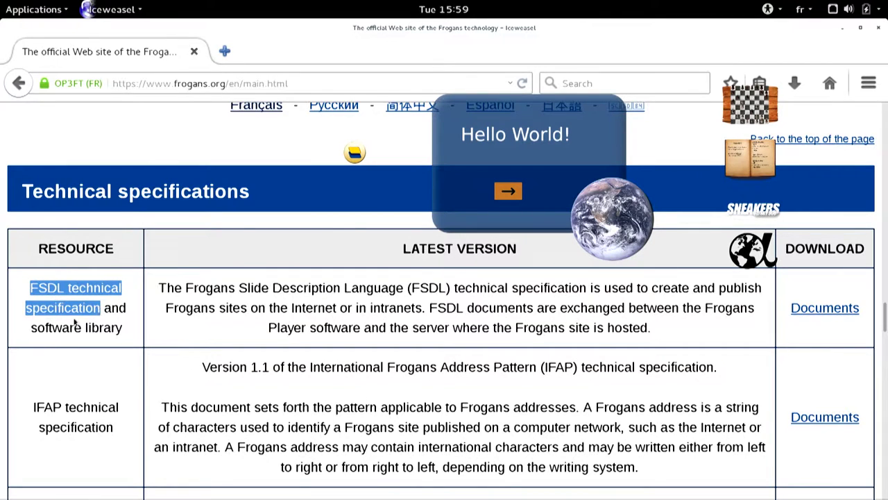
click(67, 313)
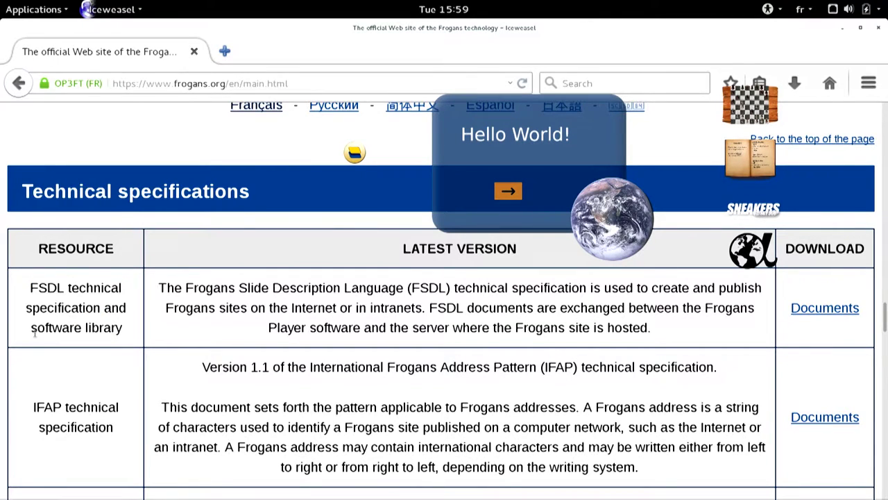
drag(31, 334, 127, 338)
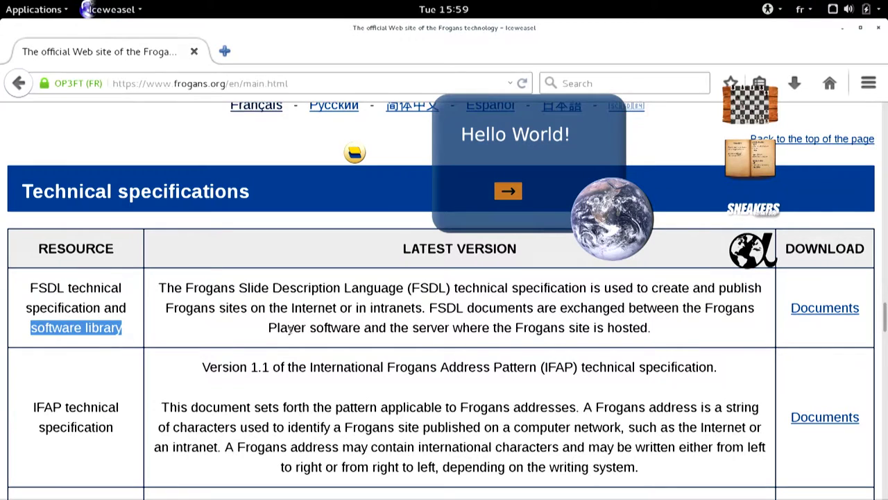
Step: Go to the FSDL specification section of the FSDL documents page and open fsdl30-recap-v14-20160614.pdf
click(817, 309)
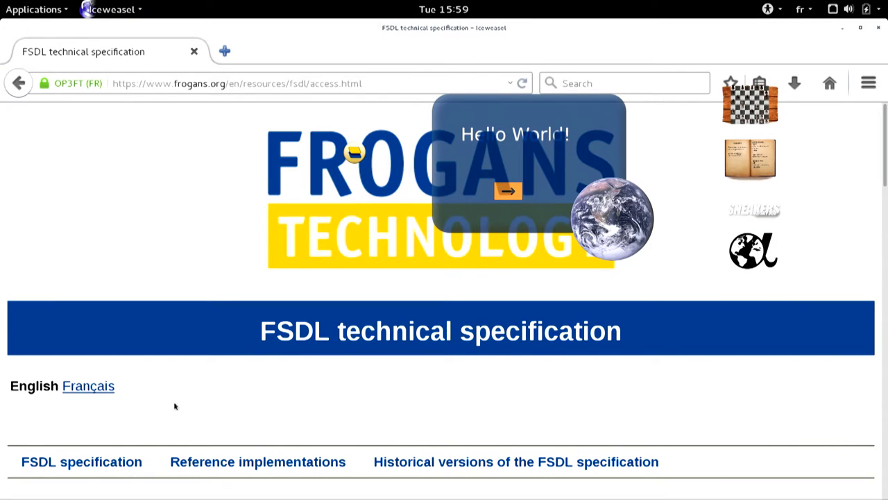
click(76, 463)
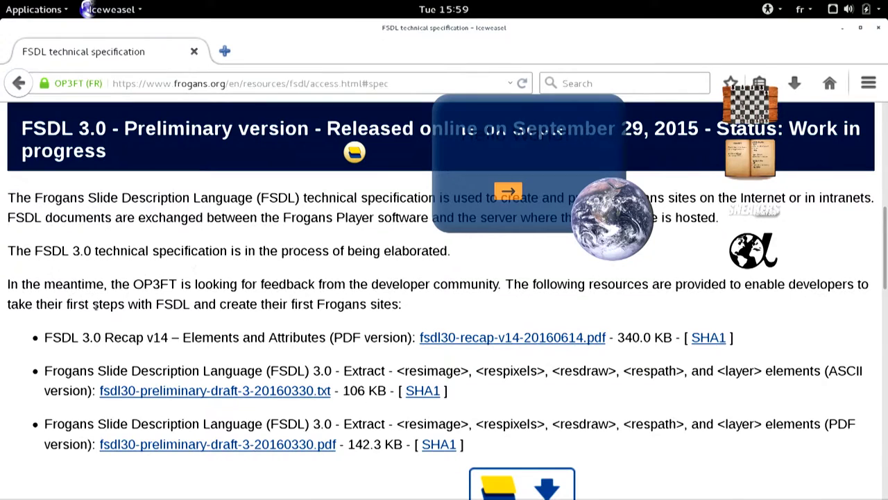
drag(106, 336, 172, 337)
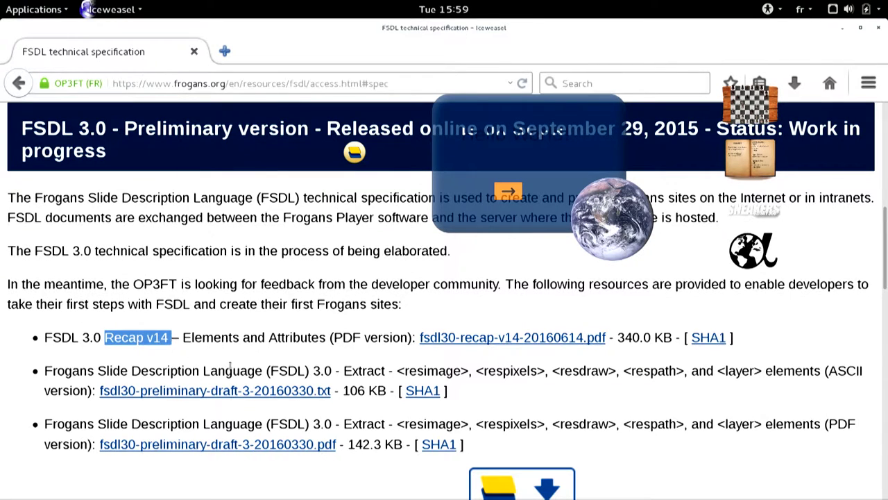
click(504, 341)
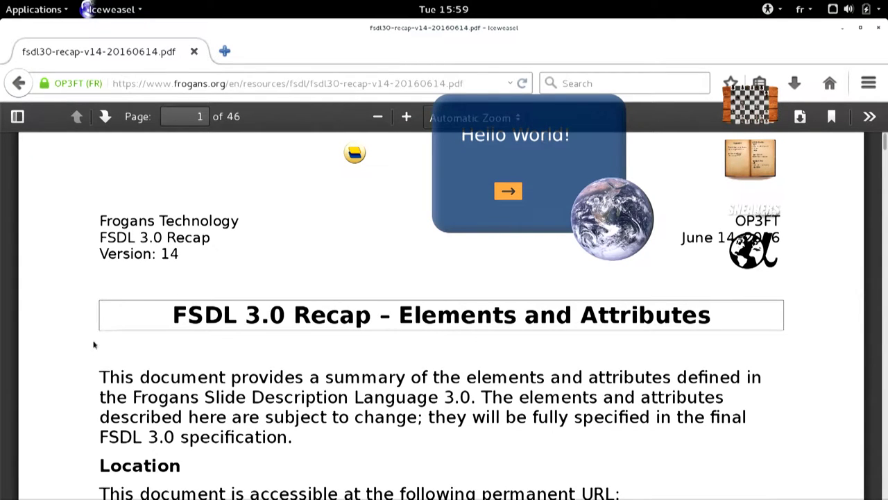
Step: Go to the Table of Contents on page 2 of the FSDL 3.0 Recap PDF
scroll(79, 351, down, 10)
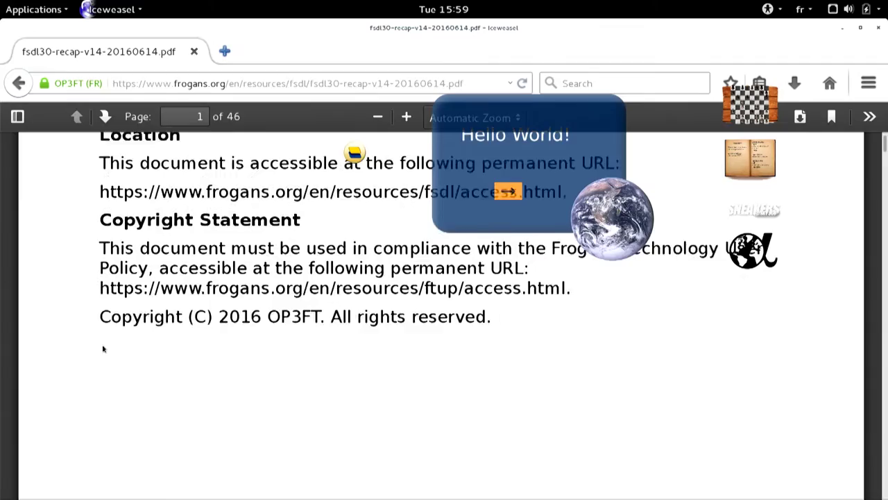
scroll(103, 349, down, 10)
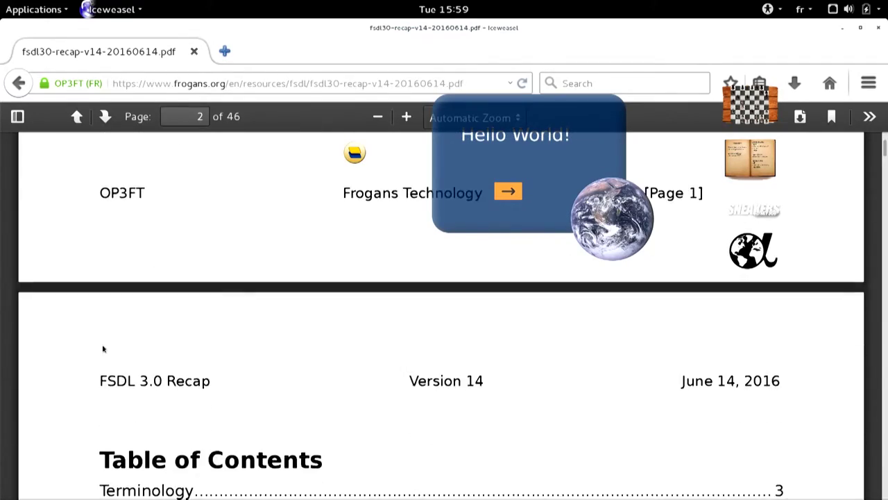
scroll(103, 349, down, 4)
scroll(103, 347, up, 3)
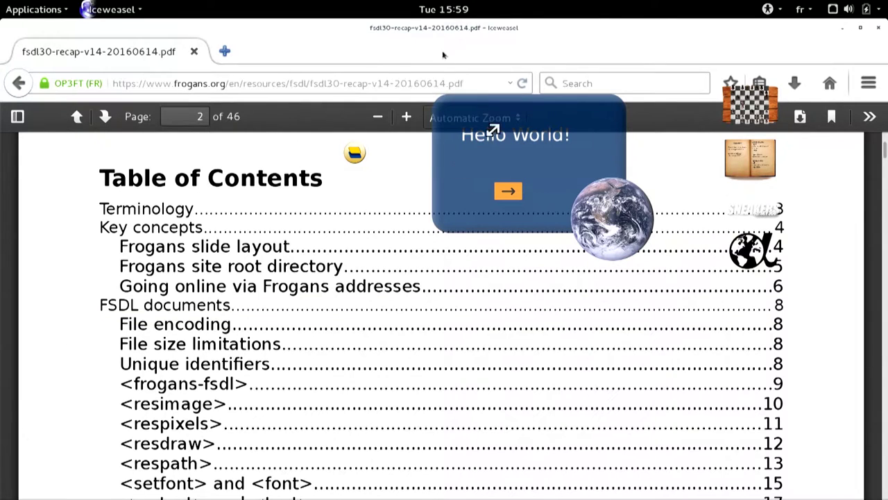
Step: Restore the maximized browser window to its smaller size and move it clear of the Frogans Player icon, keeping the table of contents open
click(858, 34)
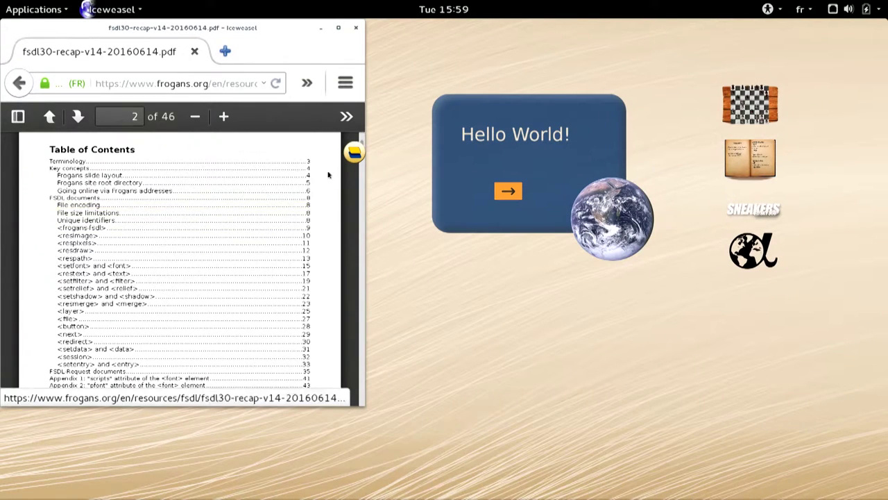
scroll(89, 247, down, 2)
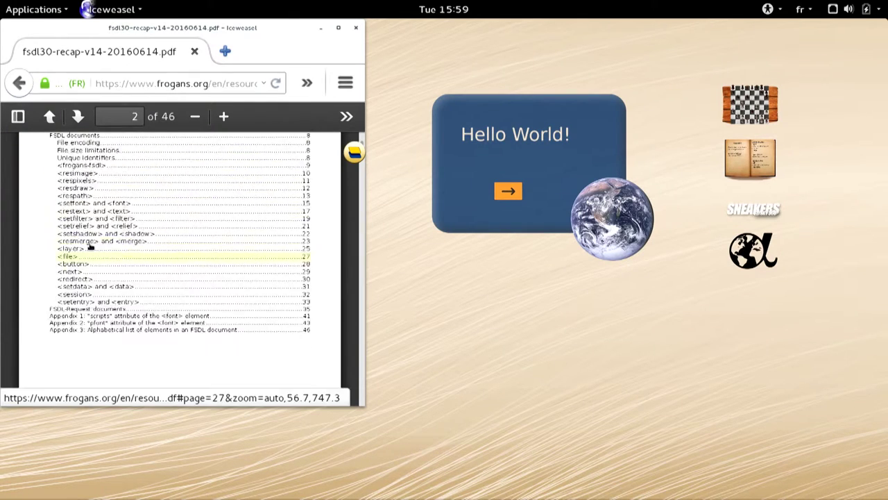
scroll(89, 246, up, 3)
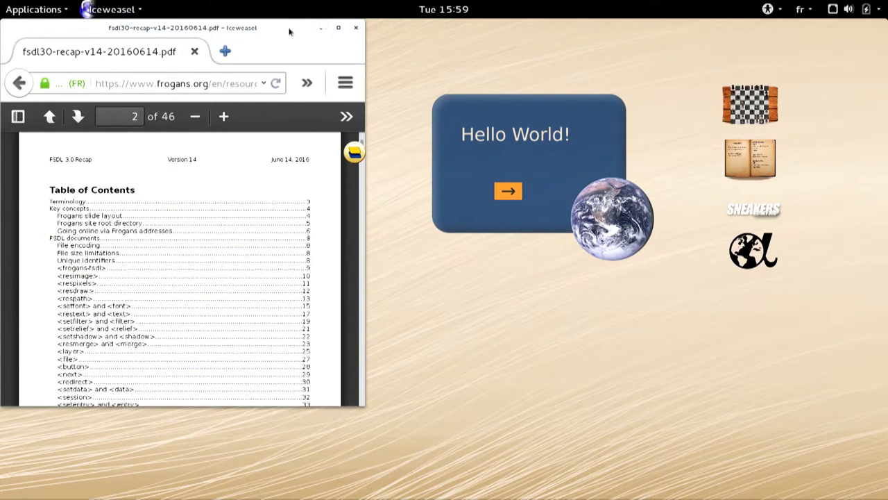
drag(290, 32, 179, 31)
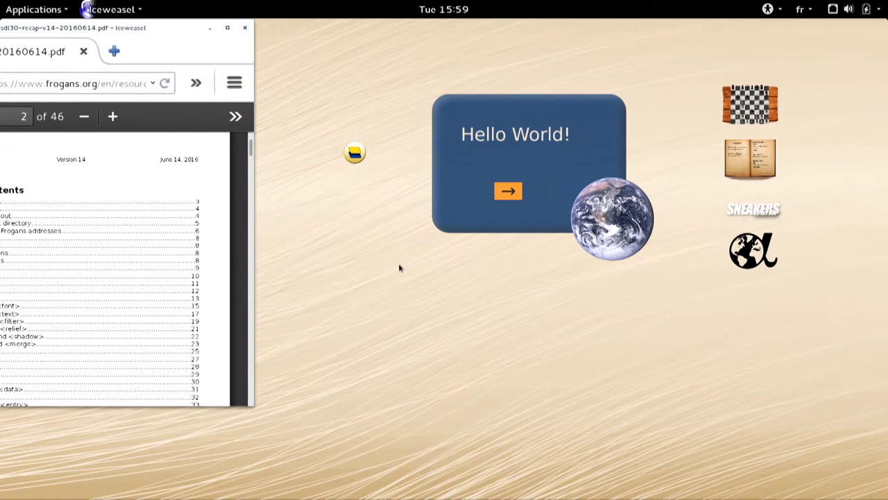
Step: Move the Hello World site below the Frogans Player icon and submit the visitor's name in its entry form
drag(474, 221, 421, 297)
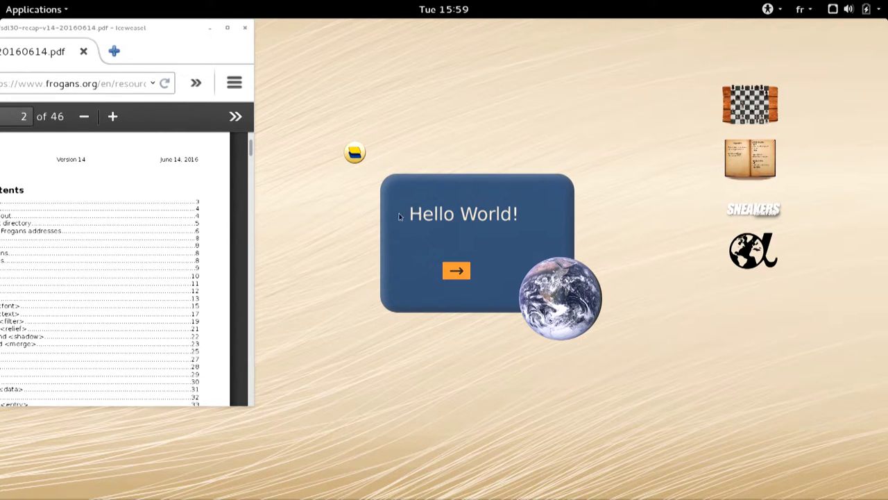
drag(387, 314, 382, 342)
click(457, 271)
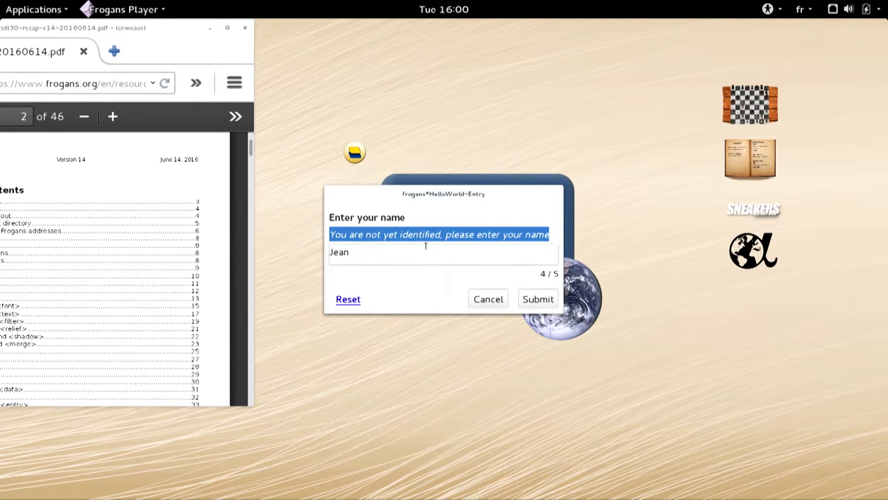
click(545, 299)
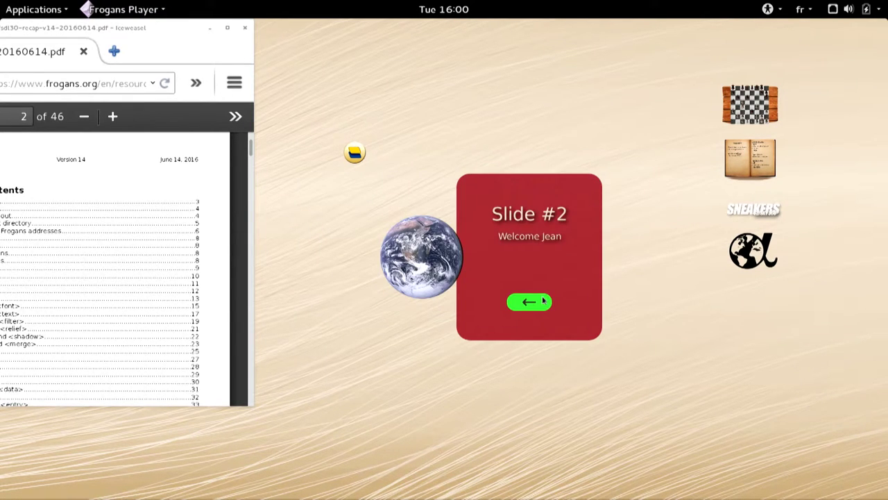
Step: Return to the site's first slide, then reduce it to its miniature and enlarge it back to full size
mouse_move(535, 257)
mouse_down()
mouse_move(498, 238)
mouse_move(560, 254)
mouse_move(490, 215)
mouse_move(576, 220)
mouse_move(512, 240)
mouse_move(553, 259)
mouse_move(544, 260)
mouse_up()
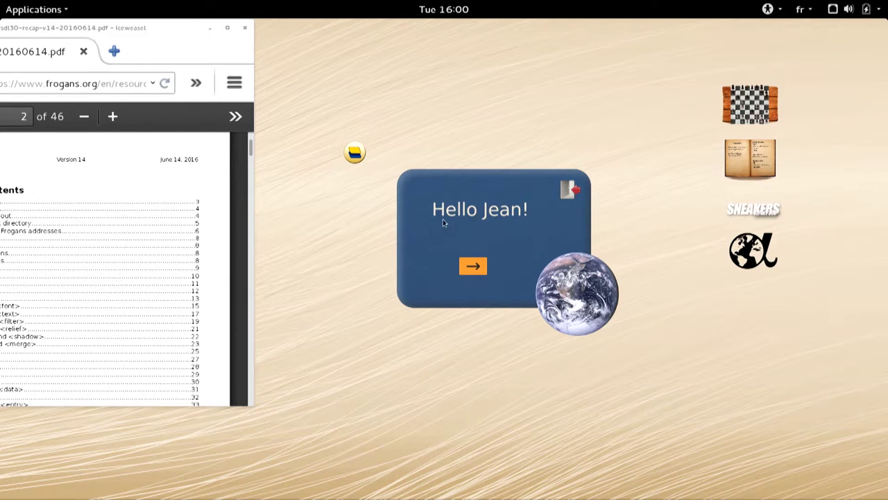
drag(412, 322, 408, 349)
mouse_move(409, 297)
drag(417, 296, 460, 246)
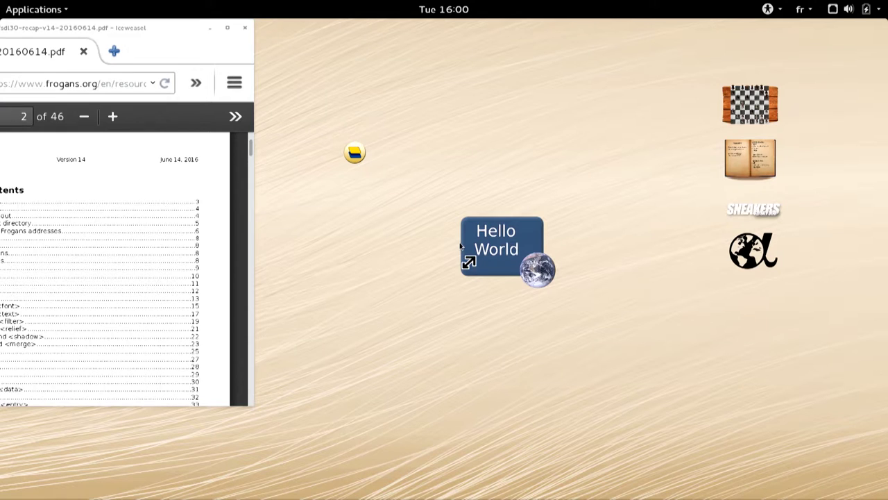
drag(461, 246, 420, 349)
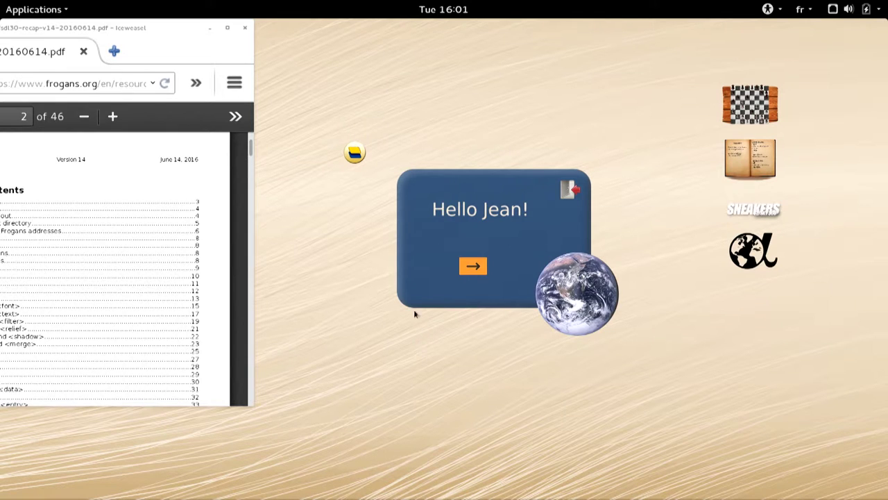
Step: Shift the greeting site slightly and sign the identified visitor out of it
mouse_move(447, 232)
mouse_down()
mouse_move(496, 196)
mouse_move(457, 238)
mouse_up()
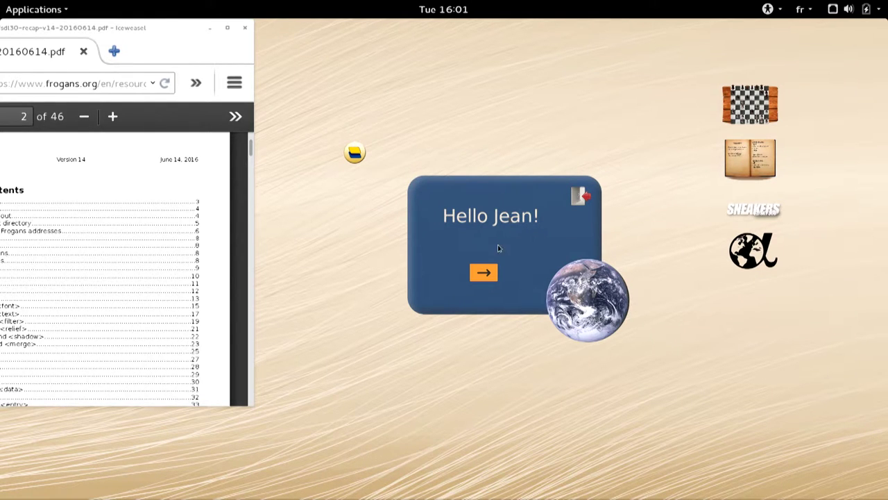
click(581, 197)
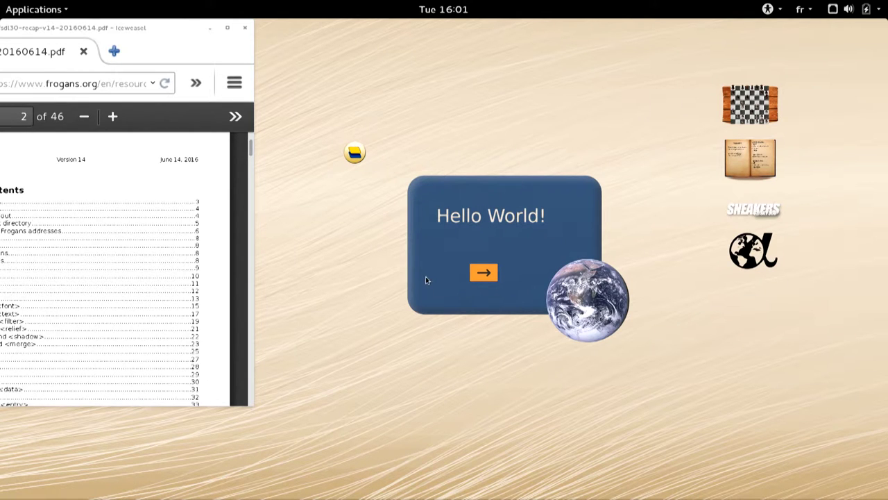
Step: Submit a different visitor's name in the Hello World site's entry form and return to the first slide
mouse_move(416, 313)
click(483, 272)
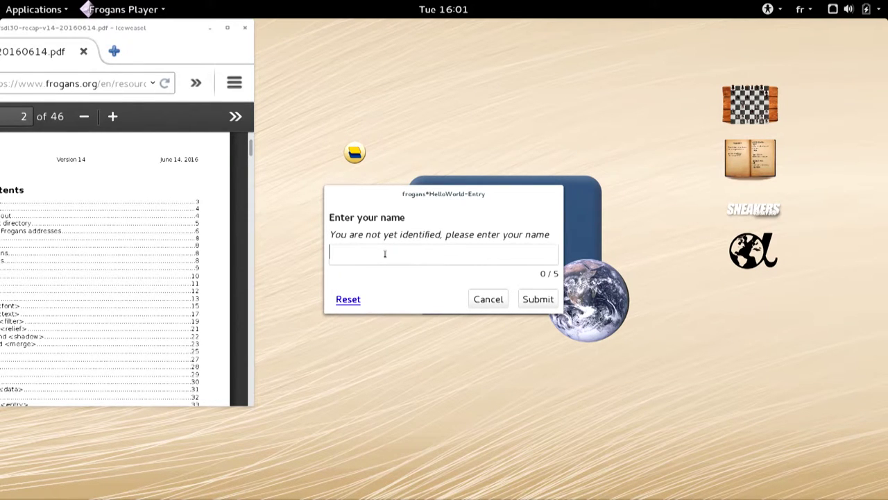
text(Vinc)
click(531, 299)
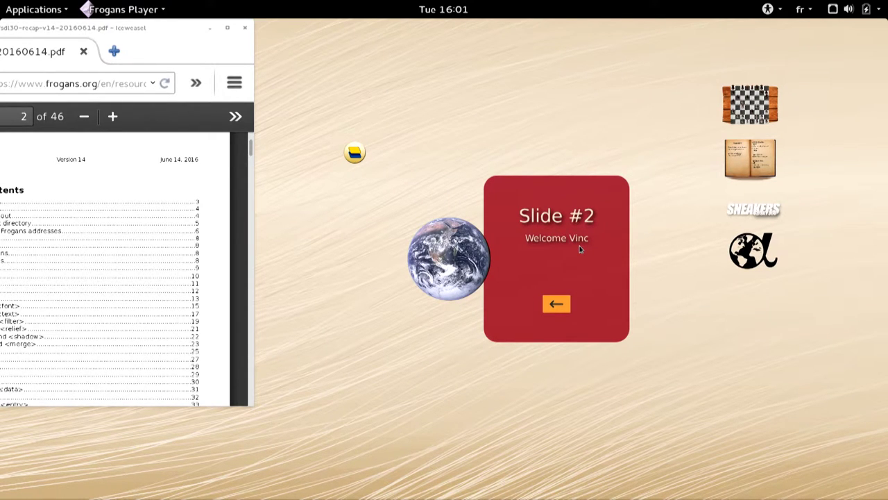
click(507, 259)
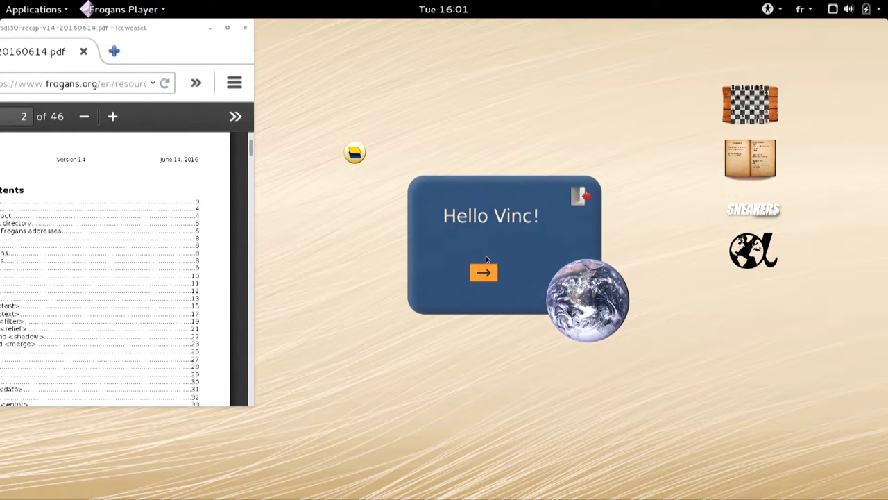